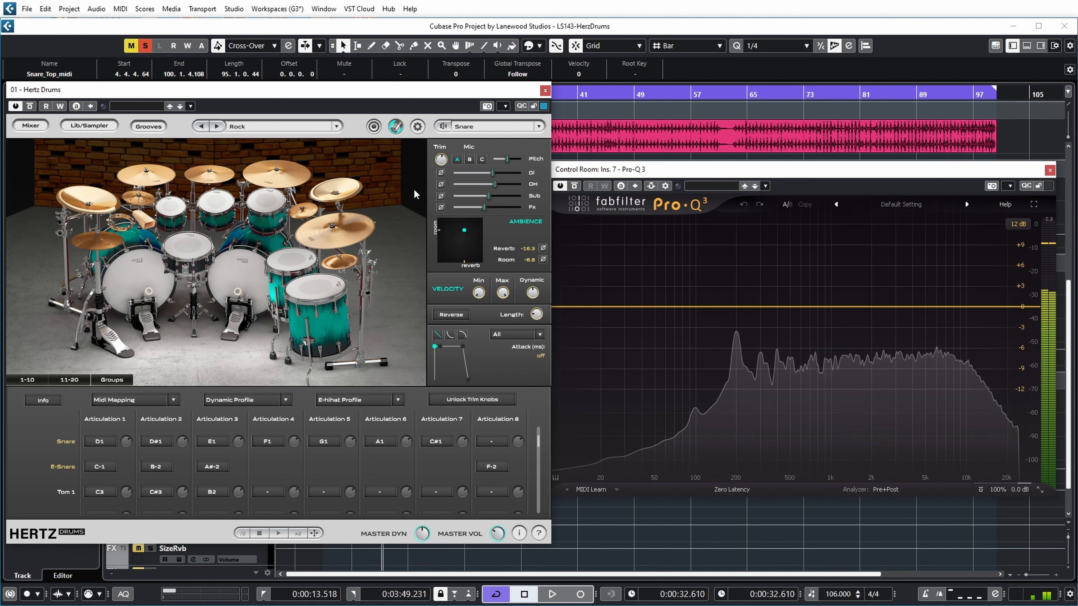
- Raise the snare's pitch slightly in Hertz Drums, check it in the spectrum analyzer during playback, and close the Hertz Drums window
{"action": "mouse_move", "coordinate": [507, 158]}
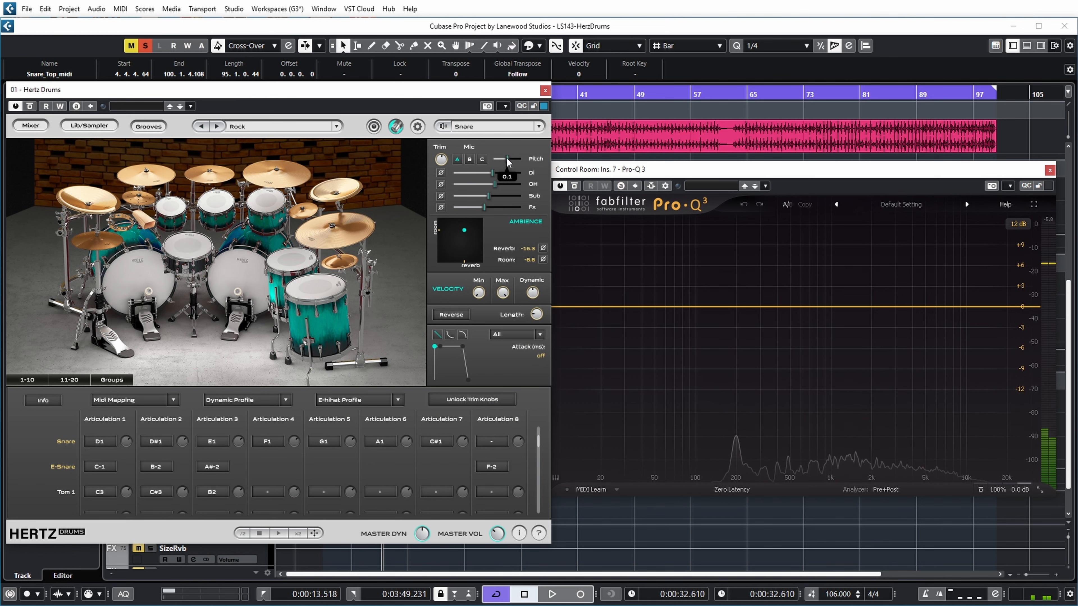
{"action": "key", "text": "space"}
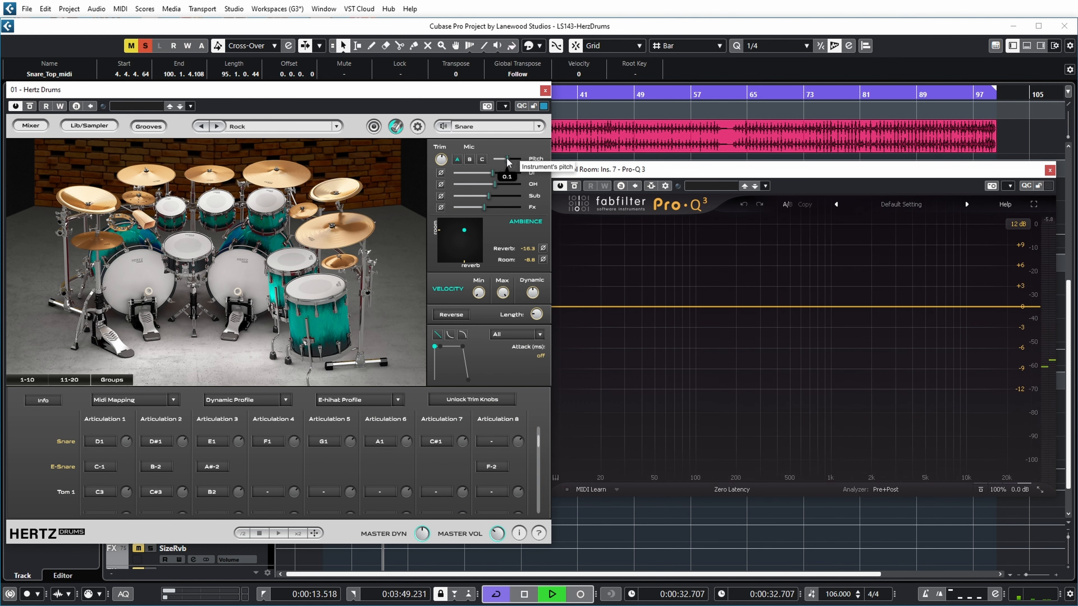
{"action": "scroll", "coordinate": [506, 157], "scroll_direction": "down", "scroll_amount": 4}
{"action": "left_click_drag", "start_coordinate": [507, 157], "coordinate": [512, 160]}
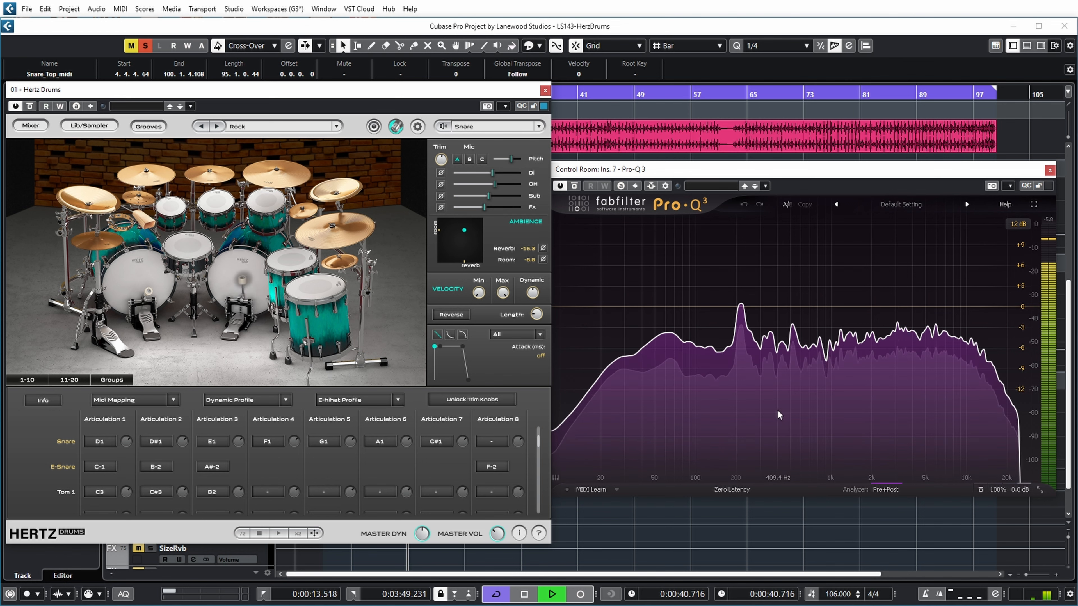
{"action": "mouse_move", "coordinate": [753, 362]}
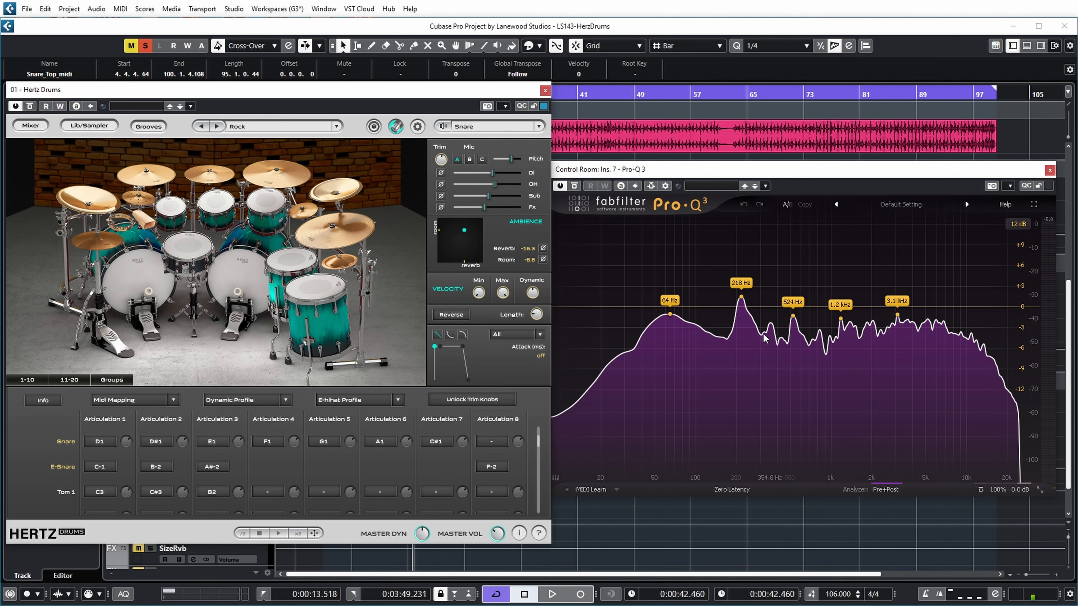
{"action": "left_click", "coordinate": [545, 91]}
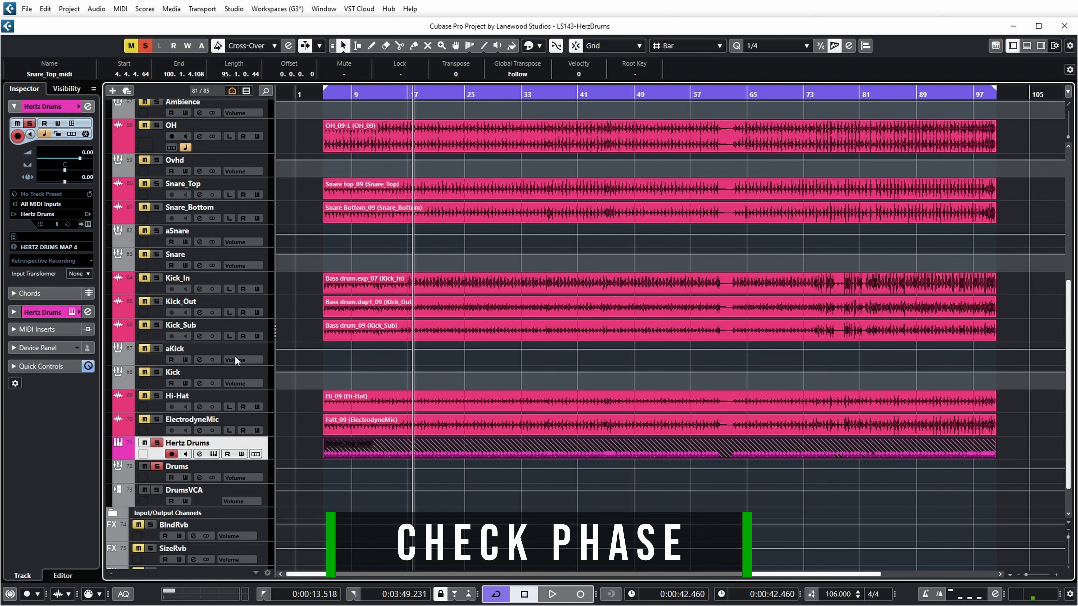
- Solo the aSnare, aKick and Hertz Drums tracks
{"action": "left_click", "coordinate": [157, 232]}
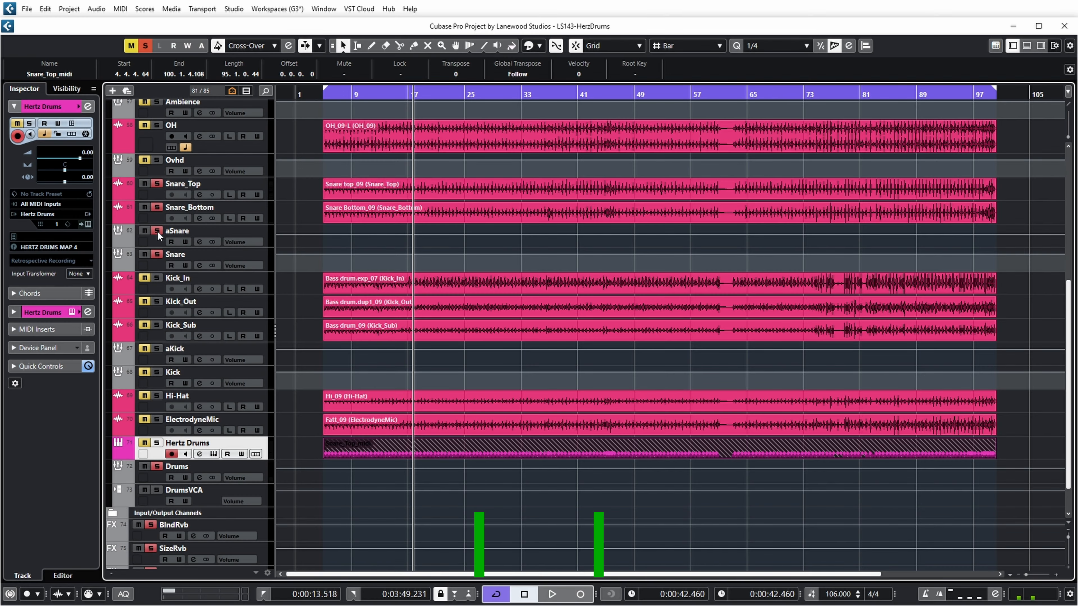
{"action": "left_click", "coordinate": [158, 350]}
{"action": "left_click", "coordinate": [157, 442]}
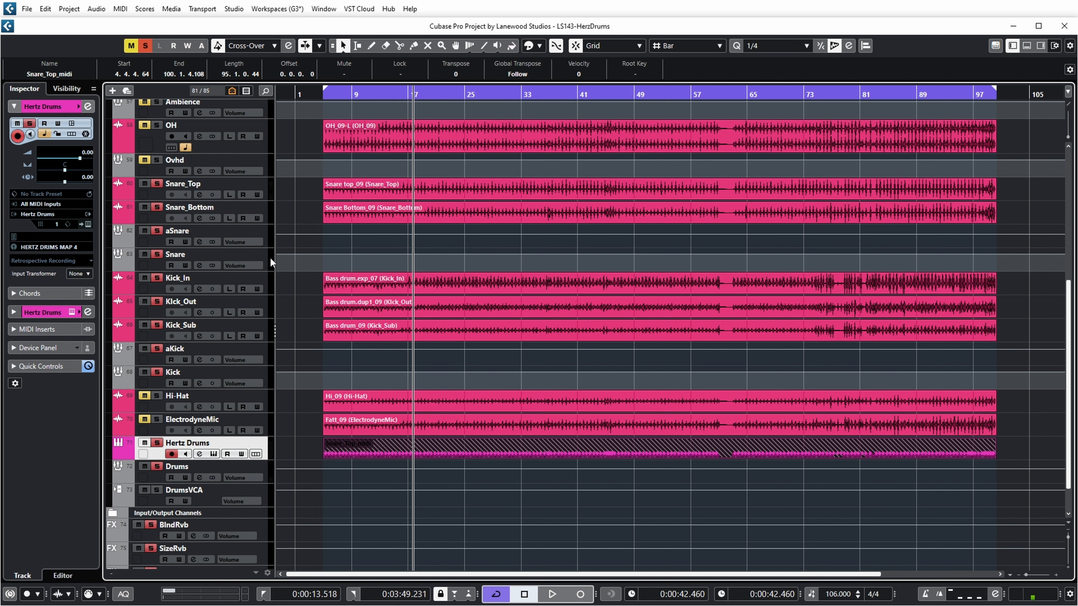
- Compare the Hertz Drums channel's phase at 0° and 180° in its channel settings during playback
{"action": "left_click", "coordinate": [348, 355]}
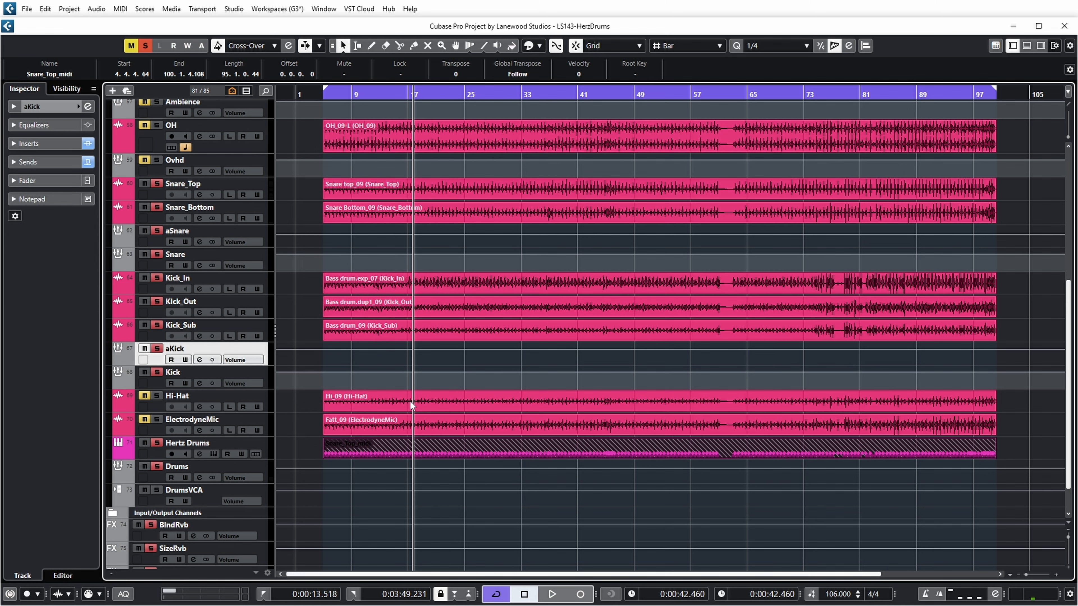
{"action": "left_click", "coordinate": [199, 360]}
{"action": "left_click", "coordinate": [199, 454]}
{"action": "key", "text": "space"}
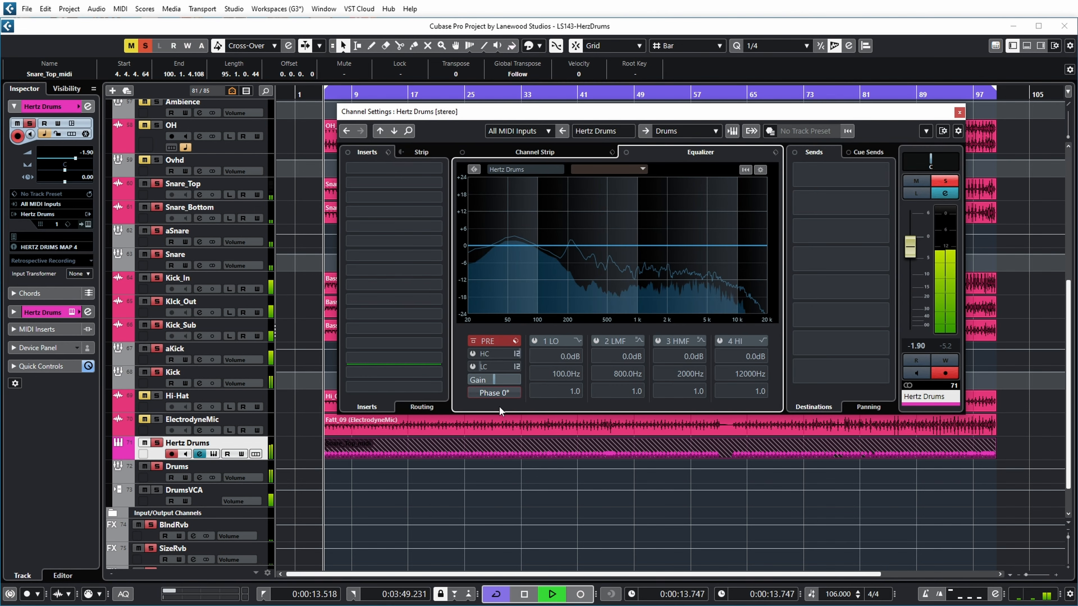
{"action": "left_click", "coordinate": [493, 393]}
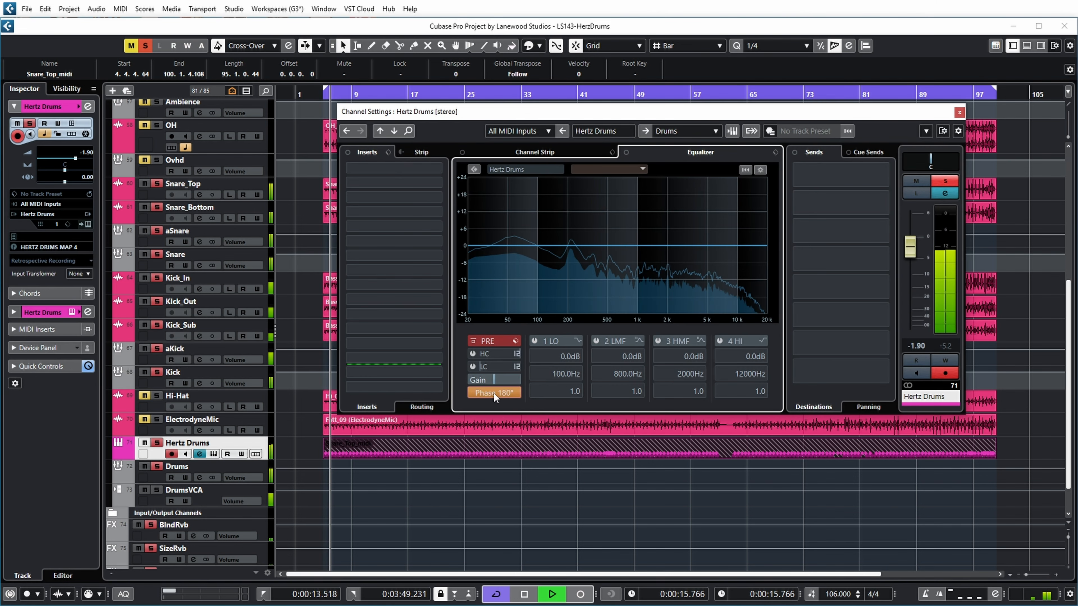
{"action": "left_click", "coordinate": [494, 393]}
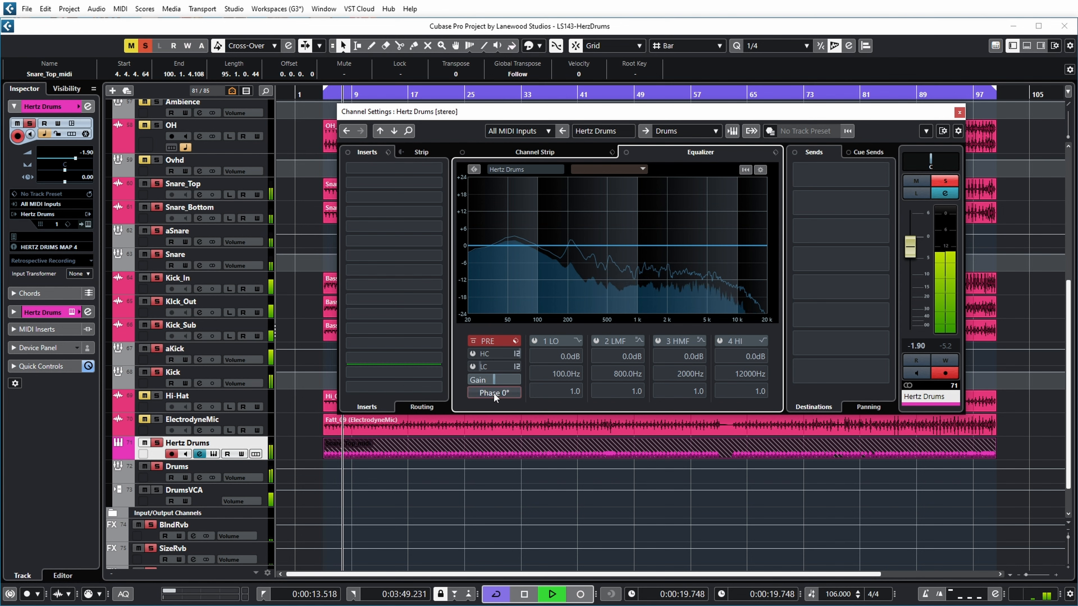
{"action": "left_click", "coordinate": [493, 392]}
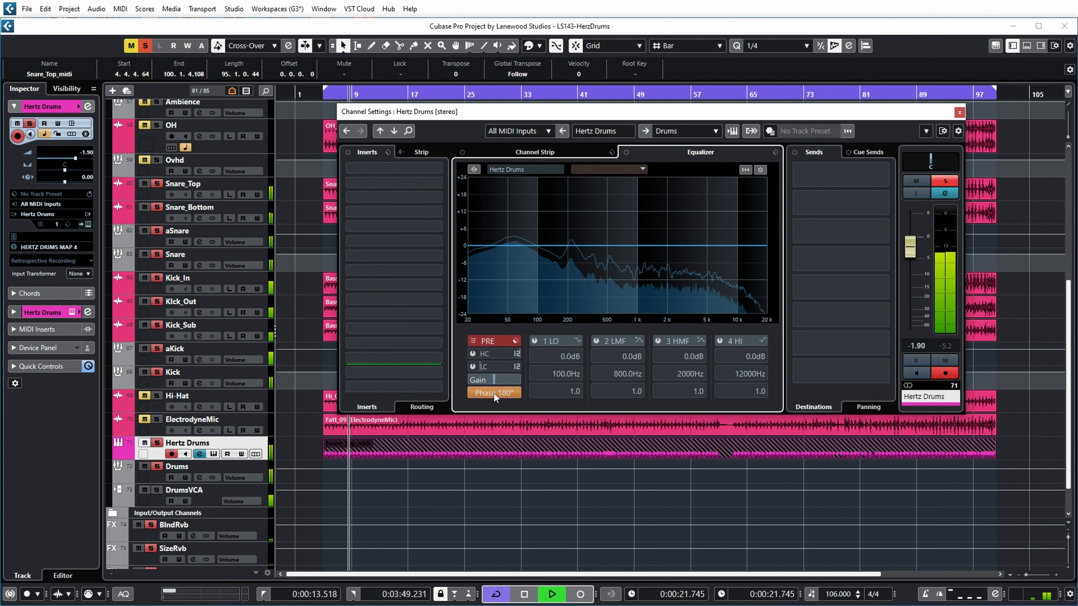
{"action": "key", "text": "space"}
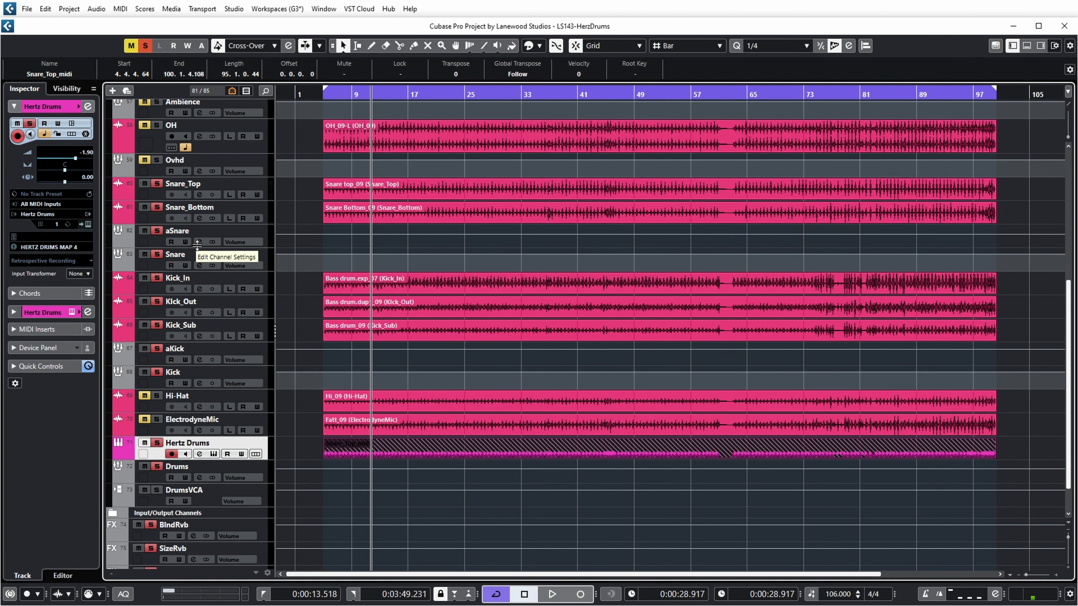
- Compare the aSnare channel's phase at 0° and 180° during playback, returning it to 0°, and close its channel settings
{"action": "left_click", "coordinate": [200, 240]}
{"action": "key", "text": "space"}
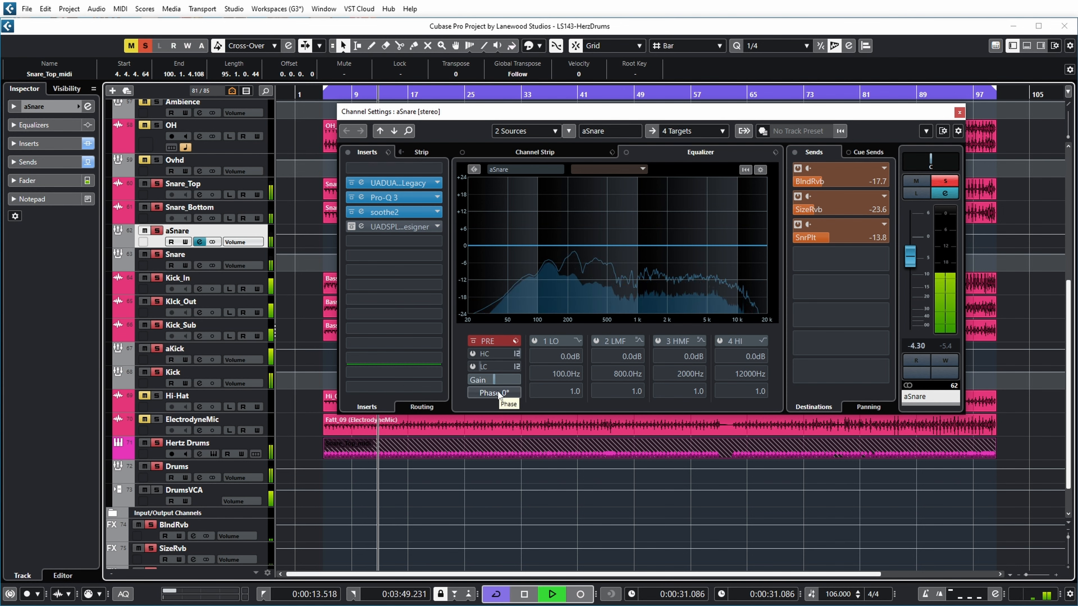
{"action": "left_click", "coordinate": [497, 391]}
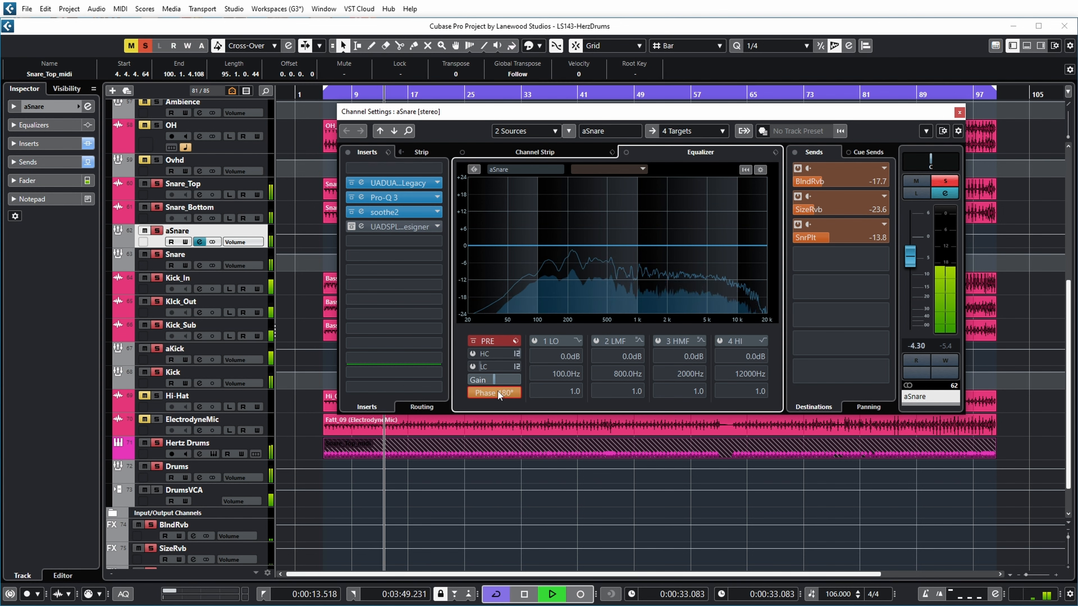
{"action": "left_click", "coordinate": [498, 391]}
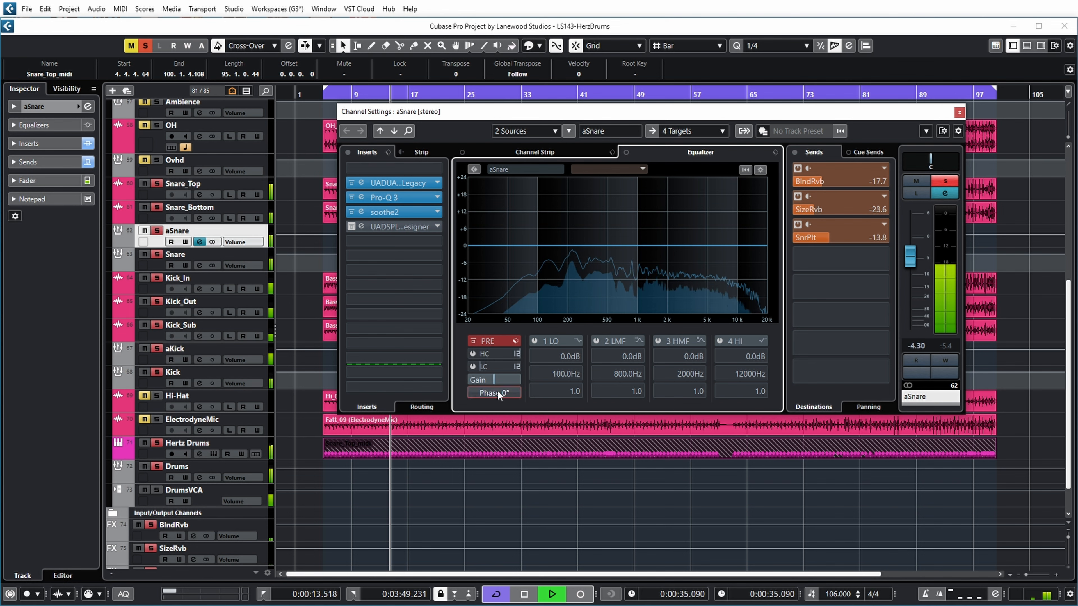
{"action": "left_click", "coordinate": [498, 390]}
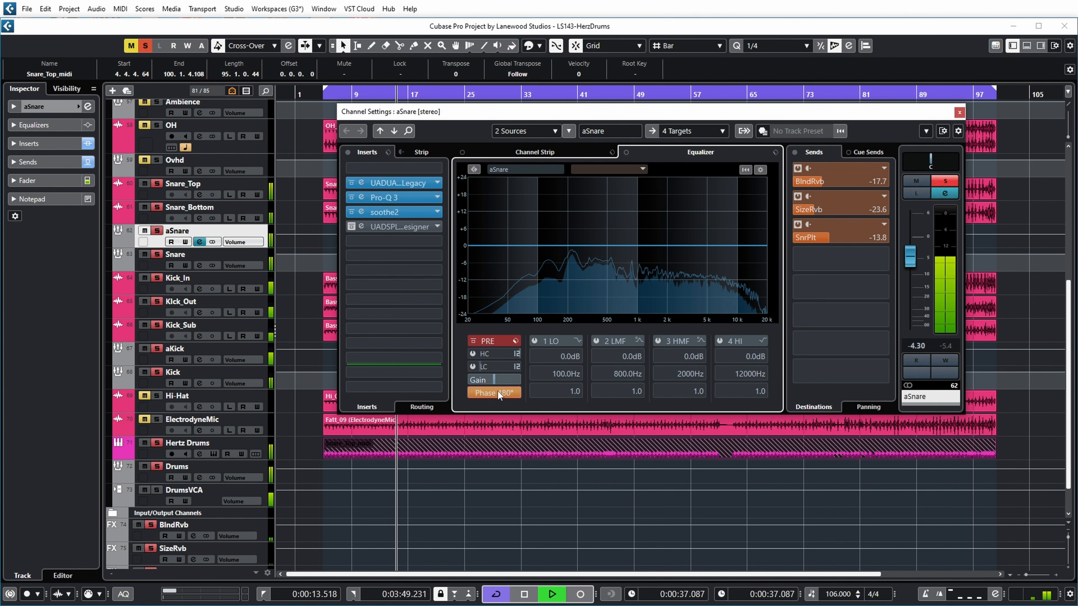
{"action": "left_click", "coordinate": [497, 391]}
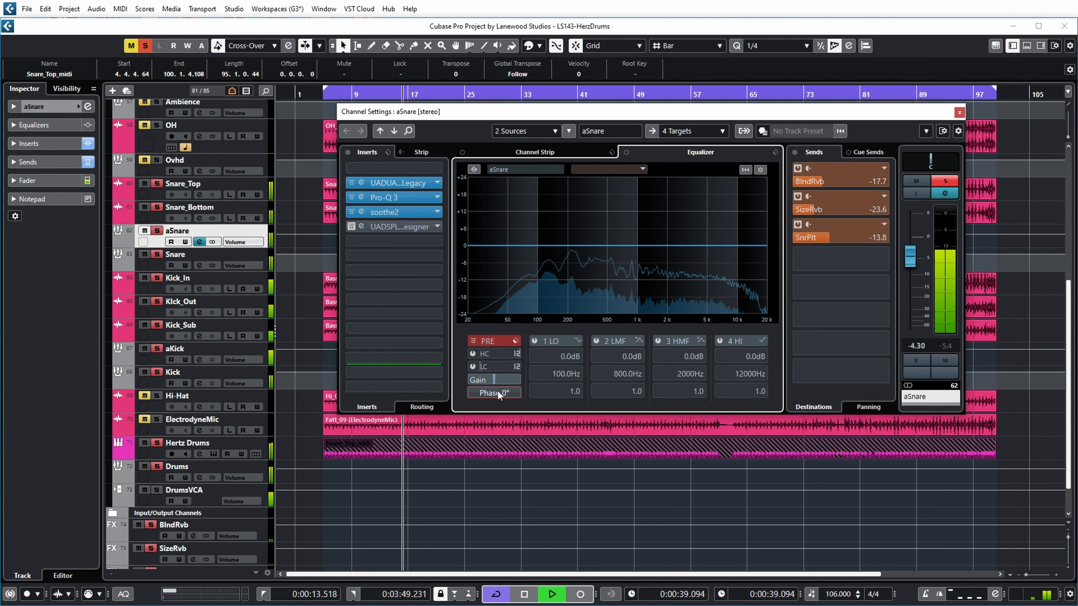
{"action": "key", "text": "space"}
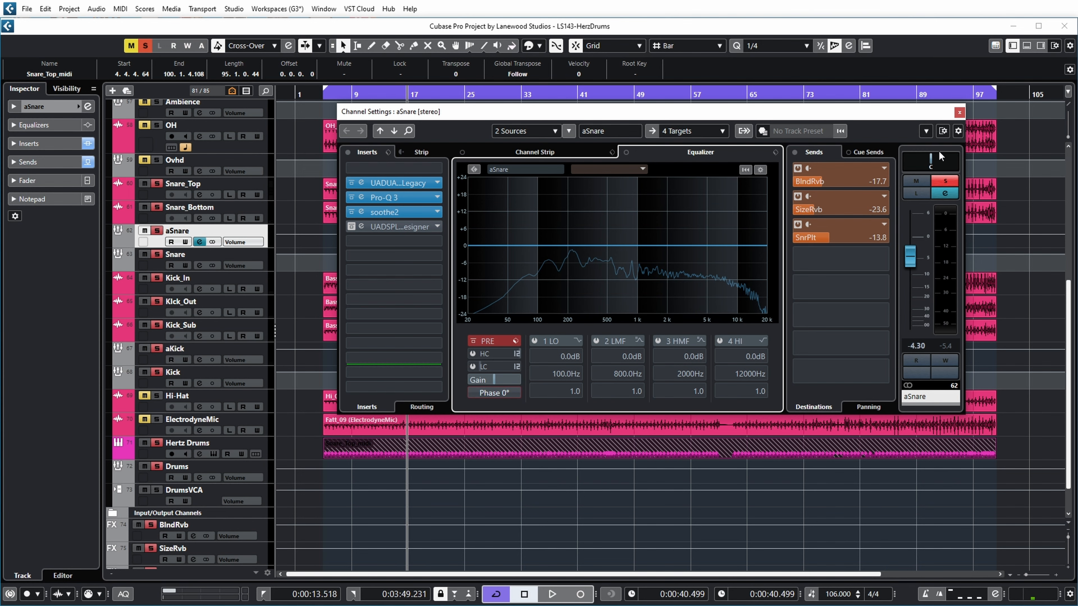
{"action": "left_click", "coordinate": [959, 112]}
- Inspect the Snare_Top_midi part in the Drum Editor and list the overlapping MIDI parts on the Hertz Drums track
{"action": "left_click", "coordinate": [793, 477]}
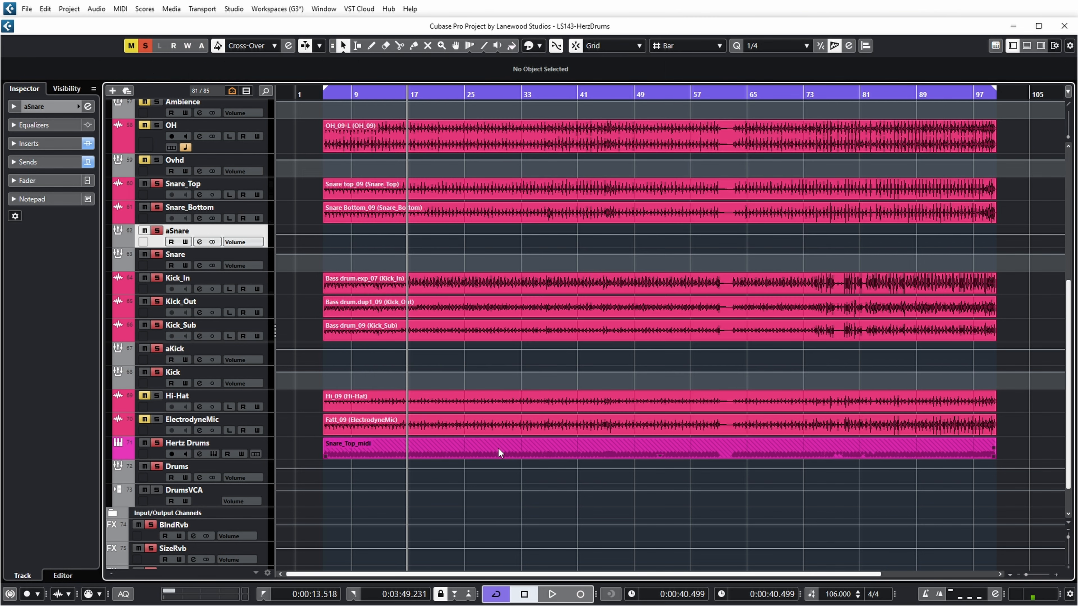
{"action": "double_click", "coordinate": [497, 448]}
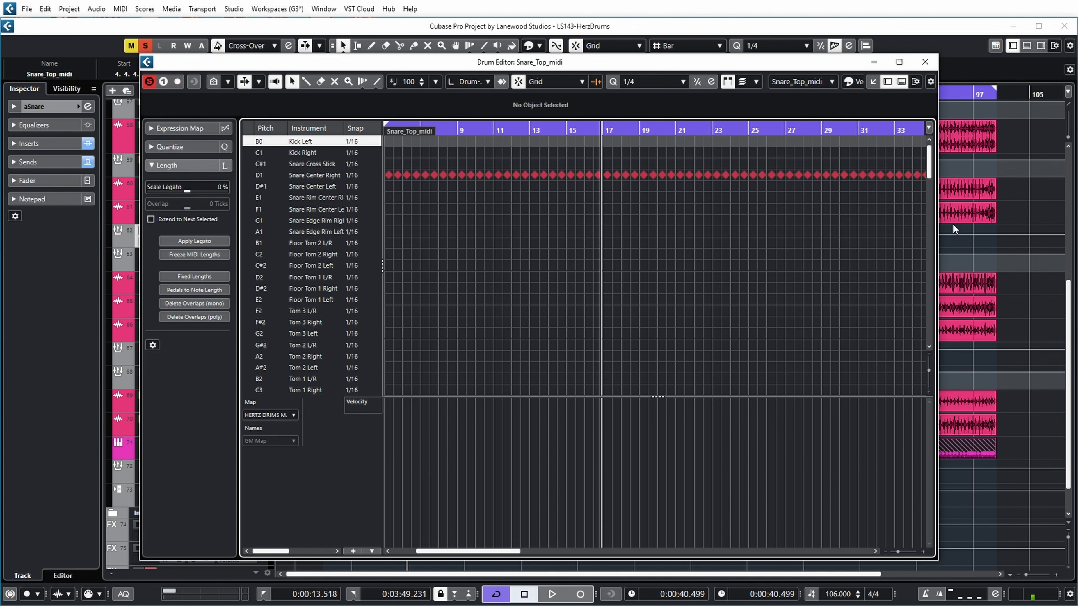
{"action": "left_click", "coordinate": [925, 62]}
{"action": "right_click", "coordinate": [535, 446]}
{"action": "mouse_move", "coordinate": [561, 452]}
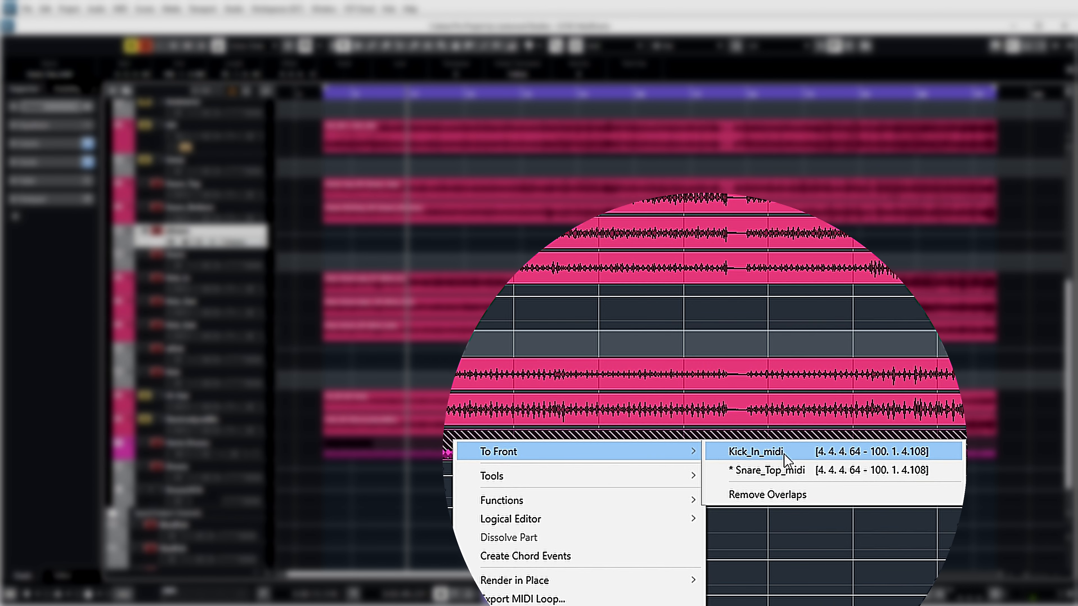
{"action": "left_click", "coordinate": [1007, 445]}
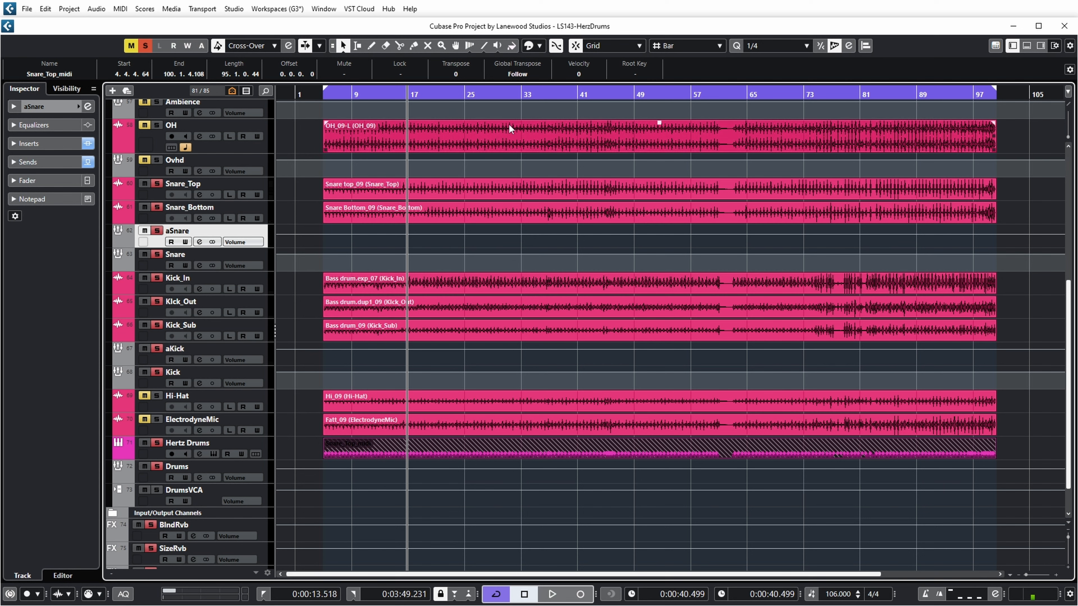
- Glue the overlapping kick and snare MIDI parts on the Hertz Drums track together and return to the selection tool
{"action": "left_click", "coordinate": [413, 47]}
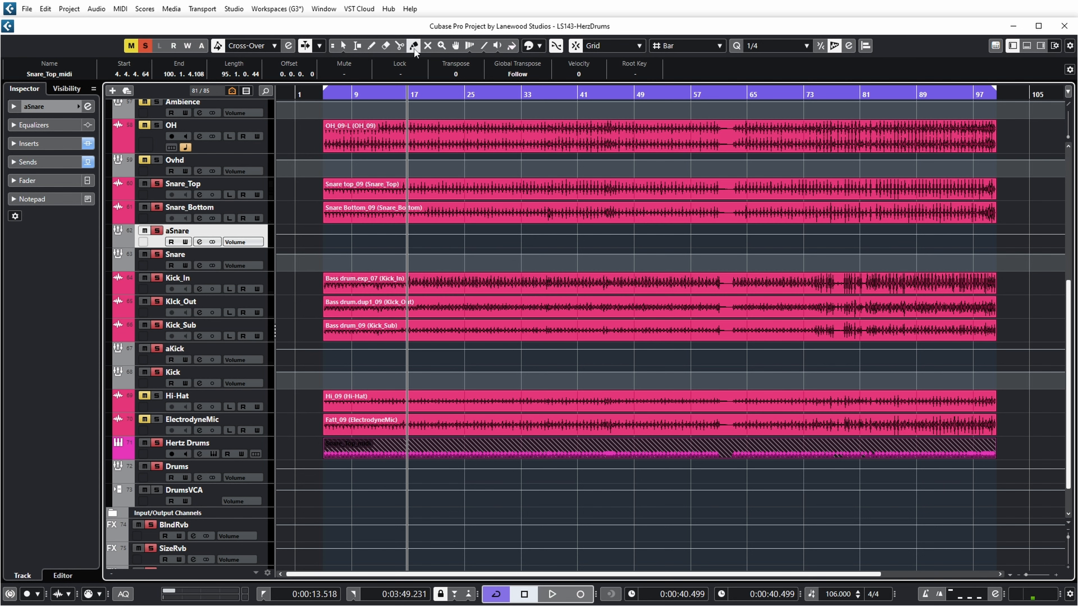
{"action": "left_click", "coordinate": [487, 443]}
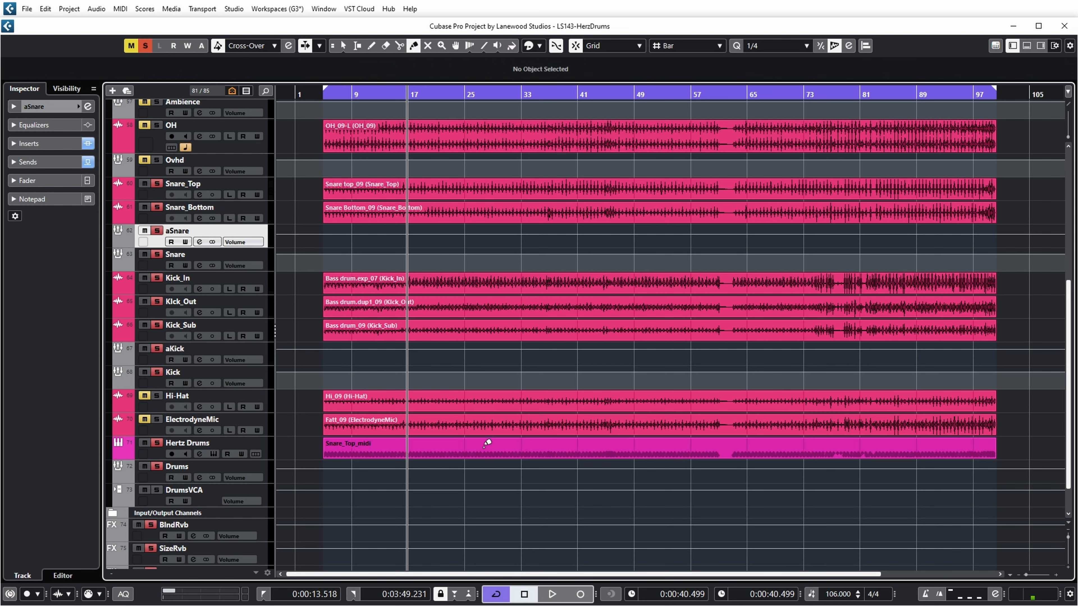
{"action": "key", "text": "1"}
- Check the Kick Right and Snare Center Right notes of the glued part in the Drum Editor, then close the editor
{"action": "double_click", "coordinate": [485, 447]}
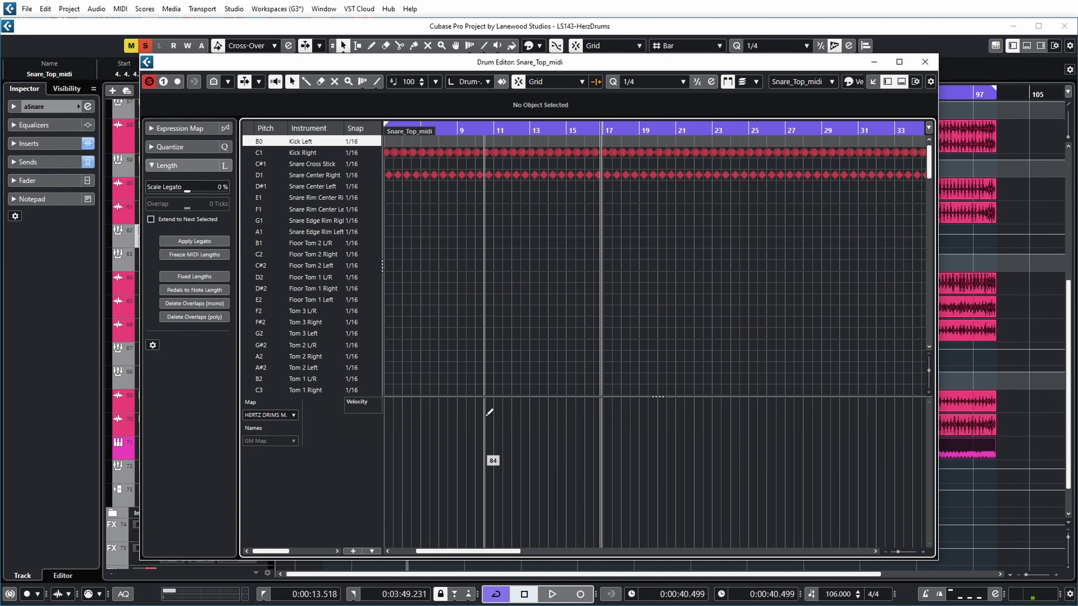
{"action": "left_click", "coordinate": [248, 150]}
{"action": "left_click", "coordinate": [248, 176]}
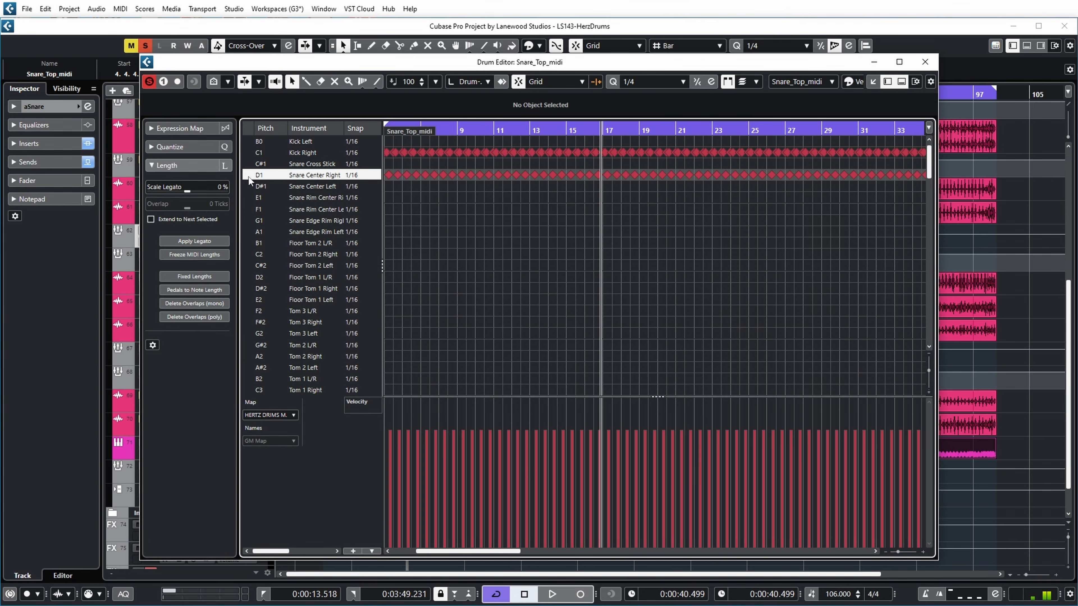
{"action": "left_click", "coordinate": [925, 62]}
- Lower the Hertz Drums fader to about -2.69 in the MixConsole, comparing the playing mix with the channel muted and unmuted
{"action": "key", "text": "F3"}
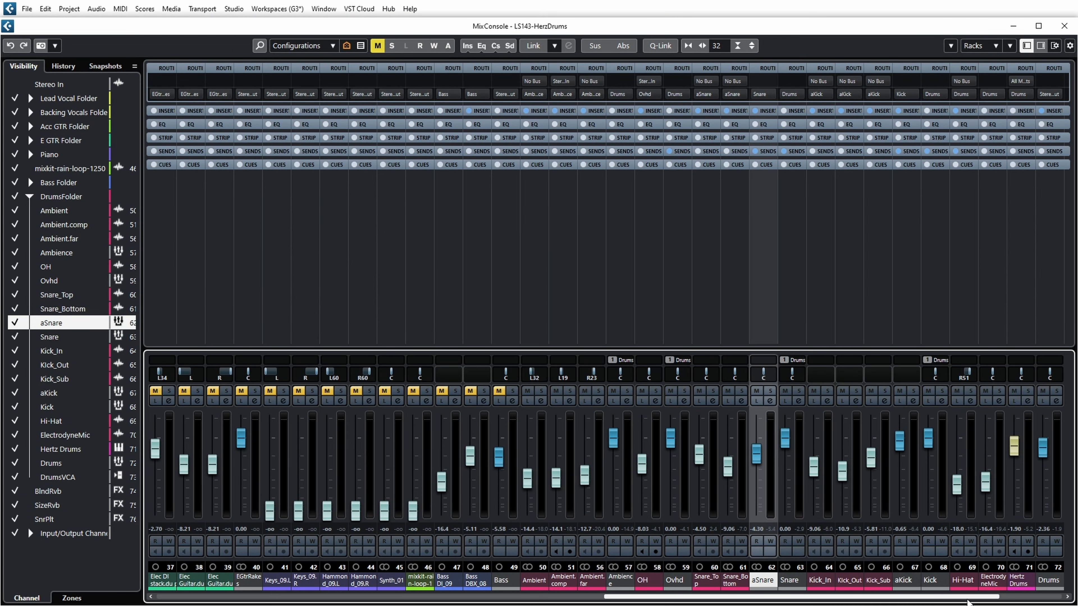
{"action": "left_click_drag", "start_coordinate": [970, 599], "coordinate": [1035, 599]}
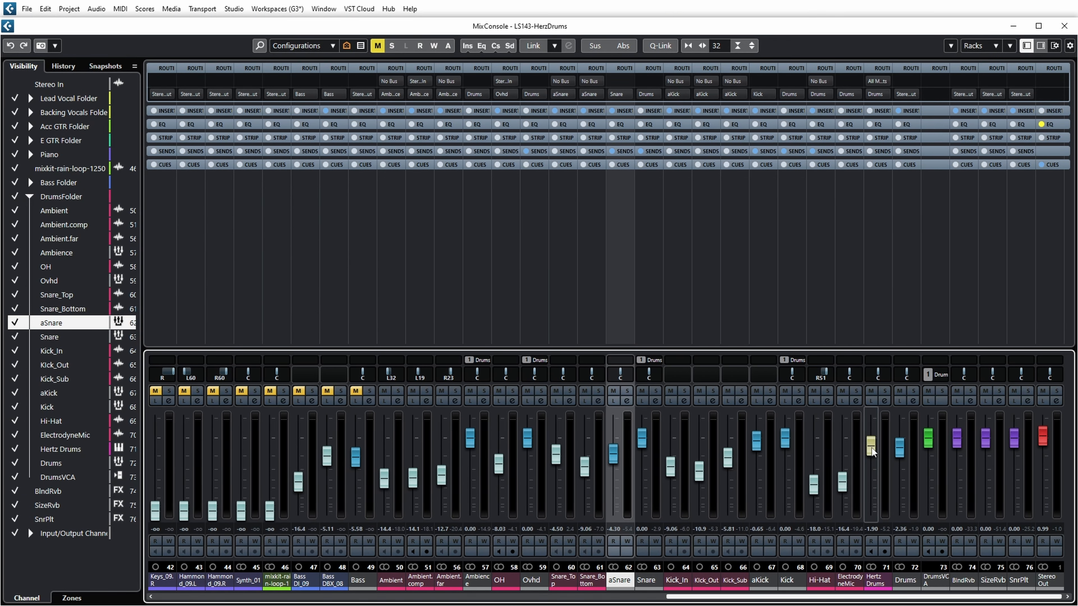
{"action": "mouse_move", "coordinate": [871, 447]}
{"action": "left_mouse_down"}
{"action": "mouse_move", "coordinate": [870, 513]}
{"action": "mouse_move", "coordinate": [875, 453]}
{"action": "left_mouse_up"}
{"action": "key", "text": "space"}
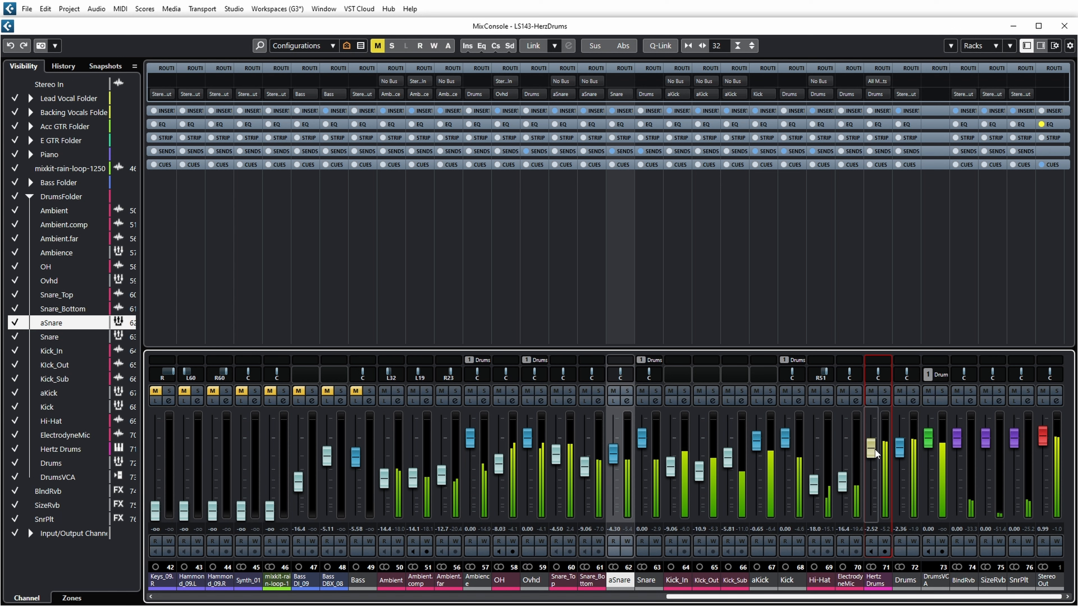
{"action": "left_click", "coordinate": [870, 391]}
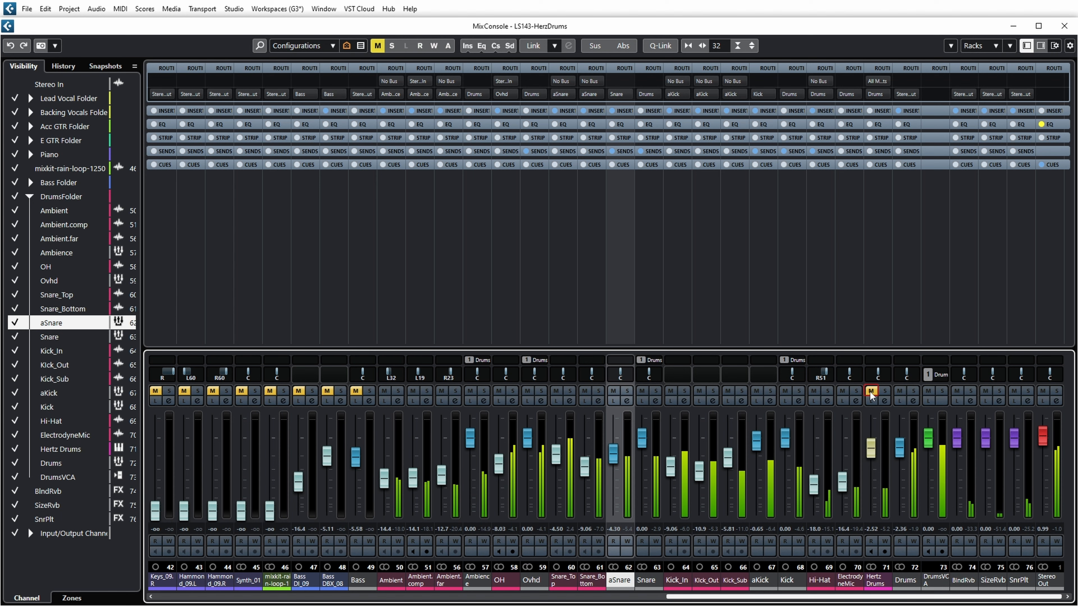
{"action": "left_click", "coordinate": [870, 392]}
{"action": "left_click_drag", "start_coordinate": [871, 448], "coordinate": [871, 450]}
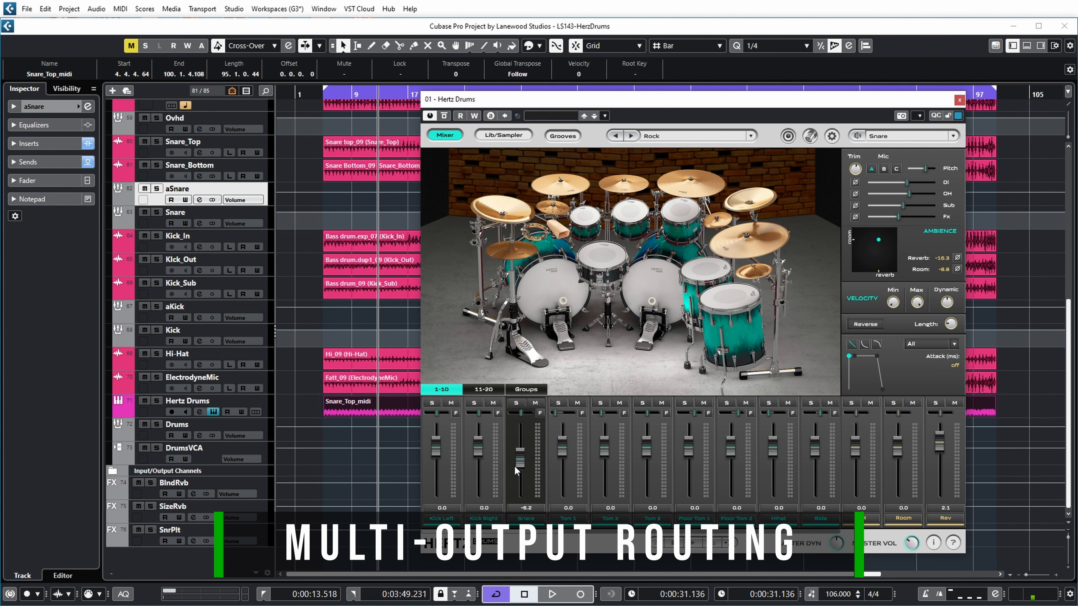
- Set the snare channel's level to 0.0 in the Hertz Drums mixer and select the Kick Right channel
{"action": "left_click_drag", "start_coordinate": [514, 465], "coordinate": [516, 447]}
{"action": "left_click", "coordinate": [477, 460]}
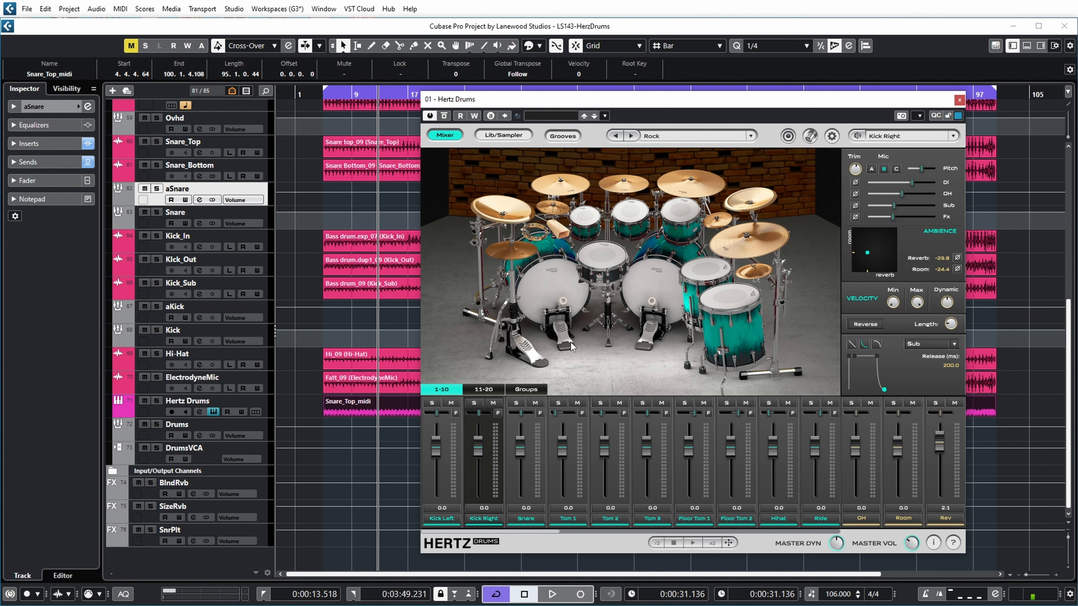
- Activate the additional HD 2 and HD 3 stereo outputs of the Hertz Drums instrument track
{"action": "left_click_drag", "start_coordinate": [735, 104], "coordinate": [707, 83]}
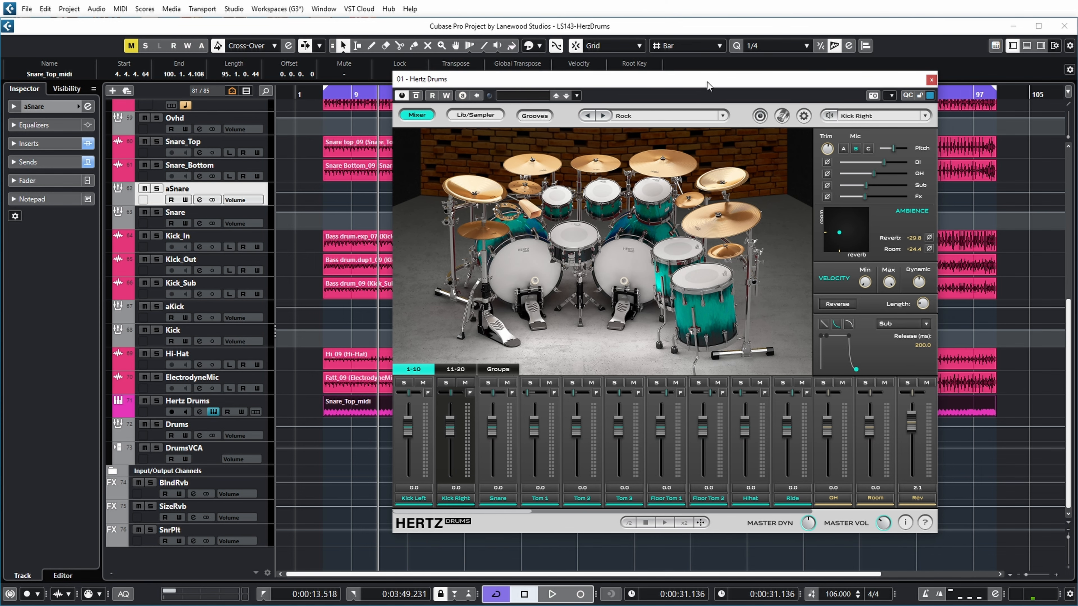
{"action": "left_click", "coordinate": [263, 404]}
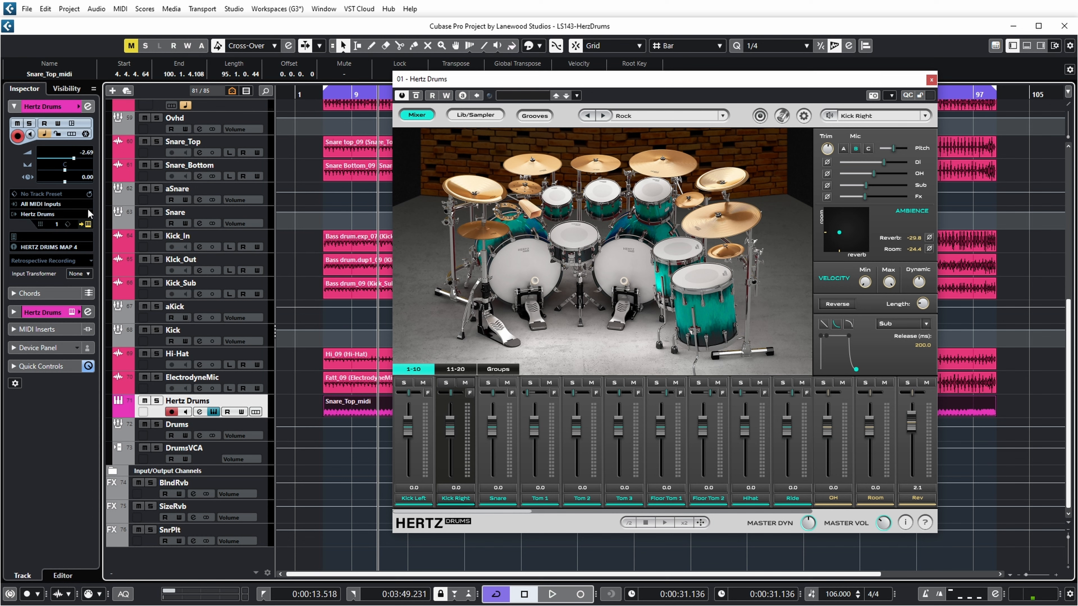
{"action": "left_click", "coordinate": [81, 224]}
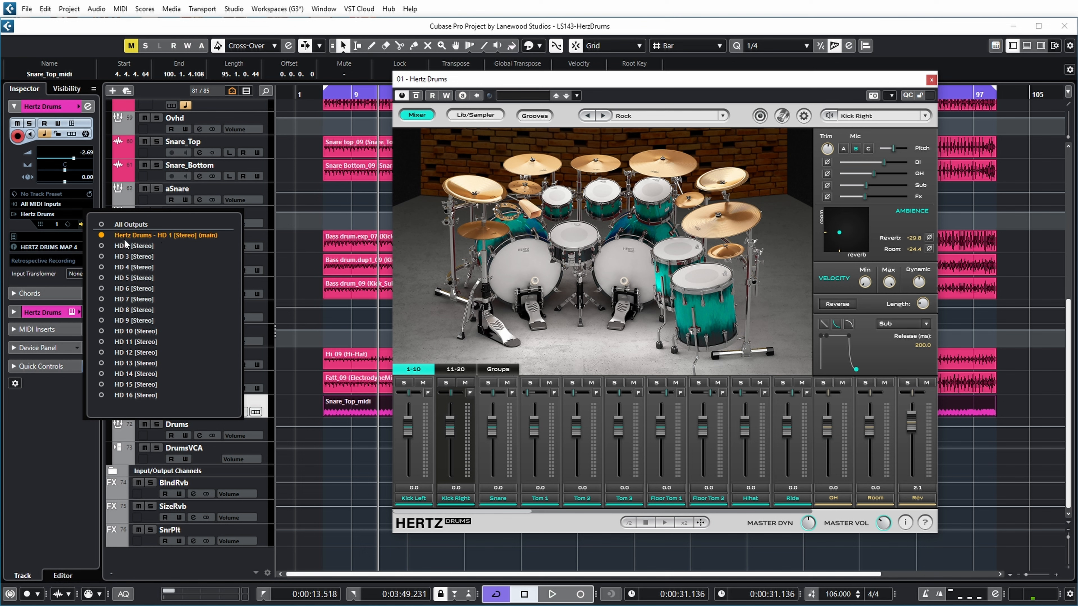
{"action": "left_click", "coordinate": [102, 246]}
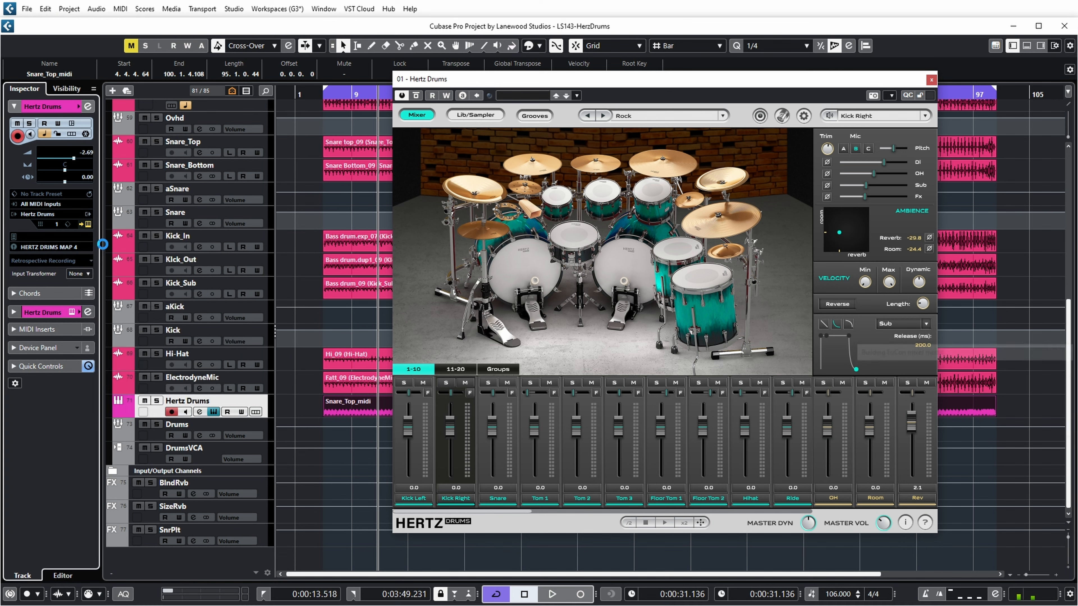
{"action": "left_click", "coordinate": [87, 219]}
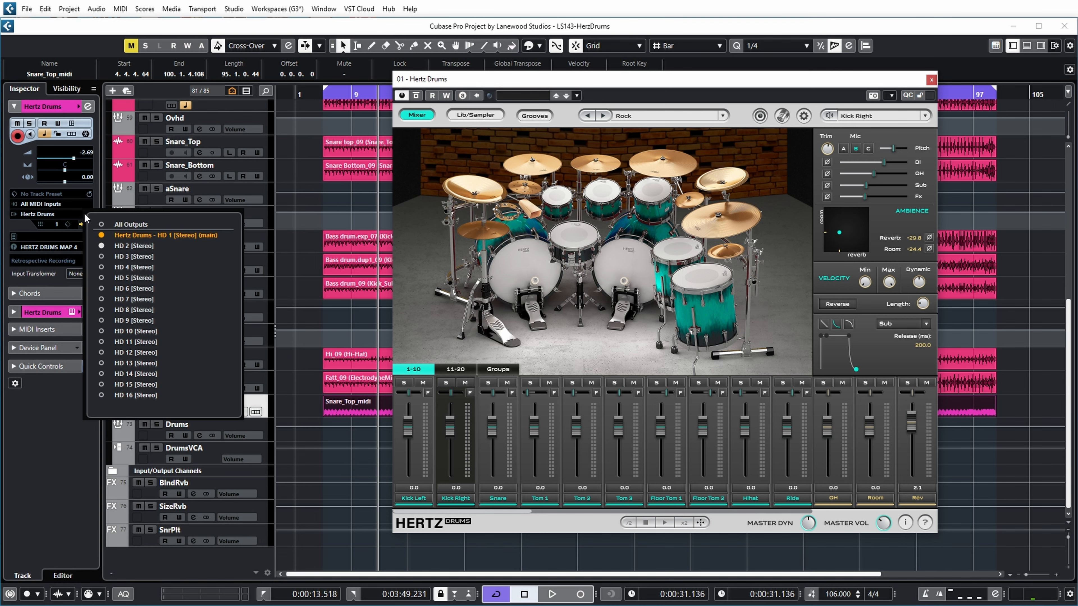
{"action": "left_click", "coordinate": [101, 256]}
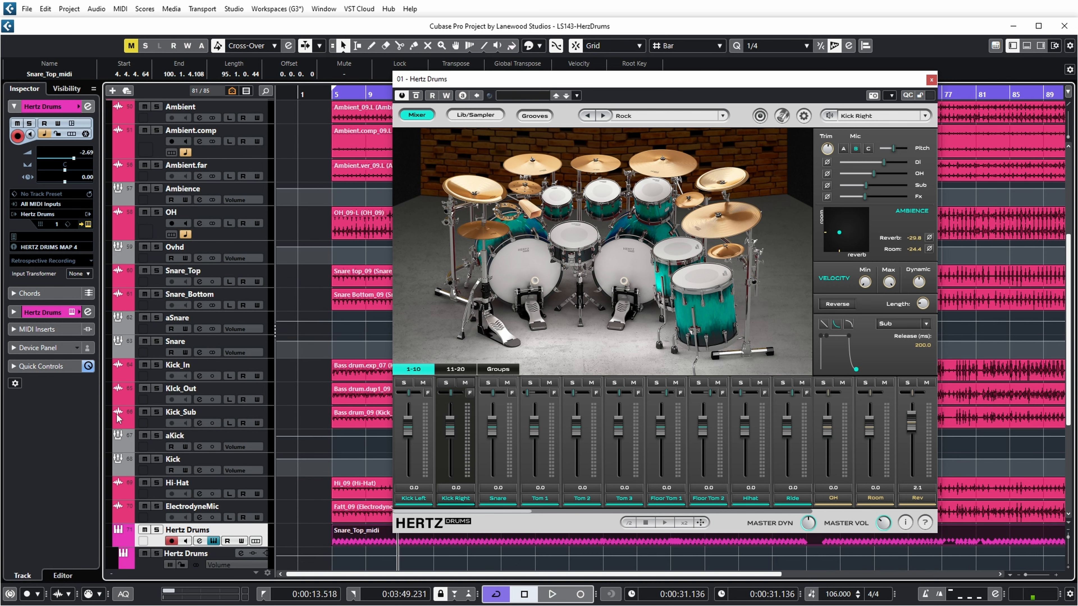
- Rename the HD 2 output track as Kick and the HD 3 output track as Snare
{"action": "left_click", "coordinate": [117, 414]}
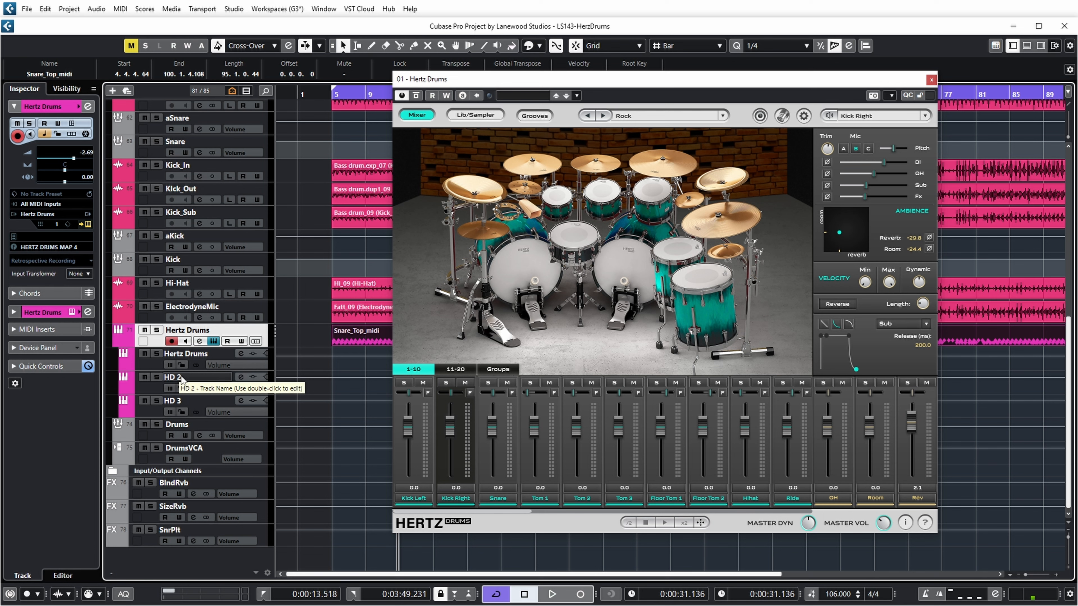
{"action": "double_click", "coordinate": [181, 378]}
{"action": "key", "text": "Tab"}
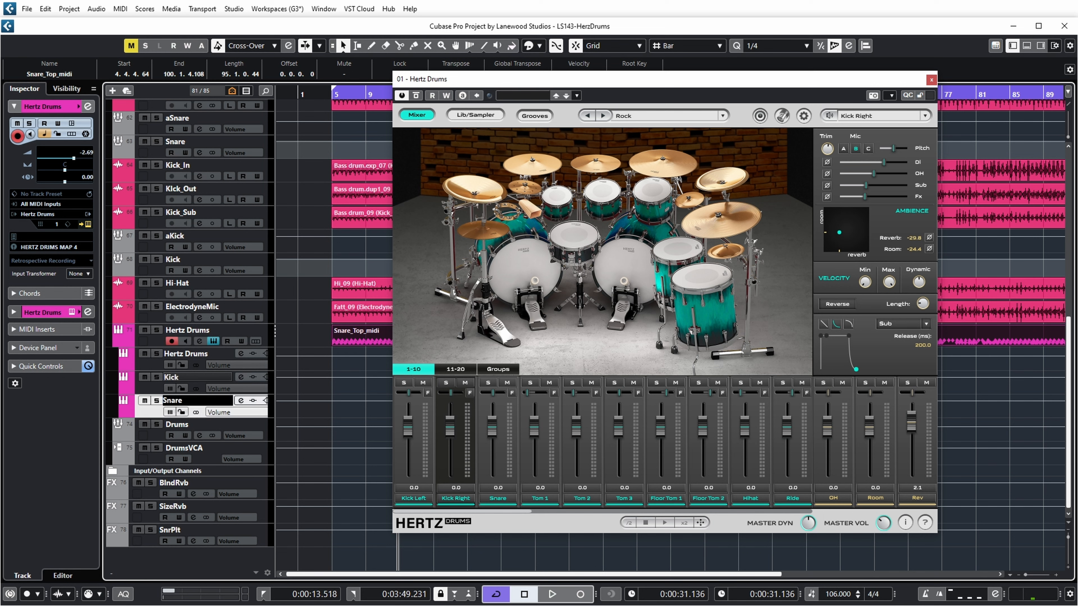
{"action": "key", "text": "Return"}
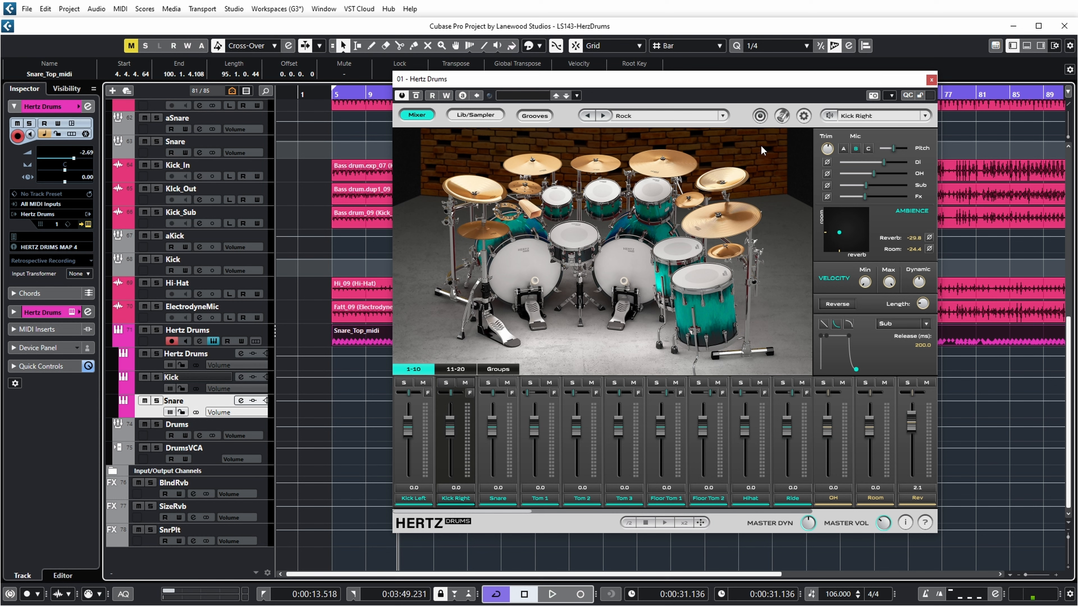
- Show the Hertz Drums output routing and assign the Kick Right channel's DI, Sub and Fx signals to output 2
{"action": "left_click", "coordinate": [760, 118]}
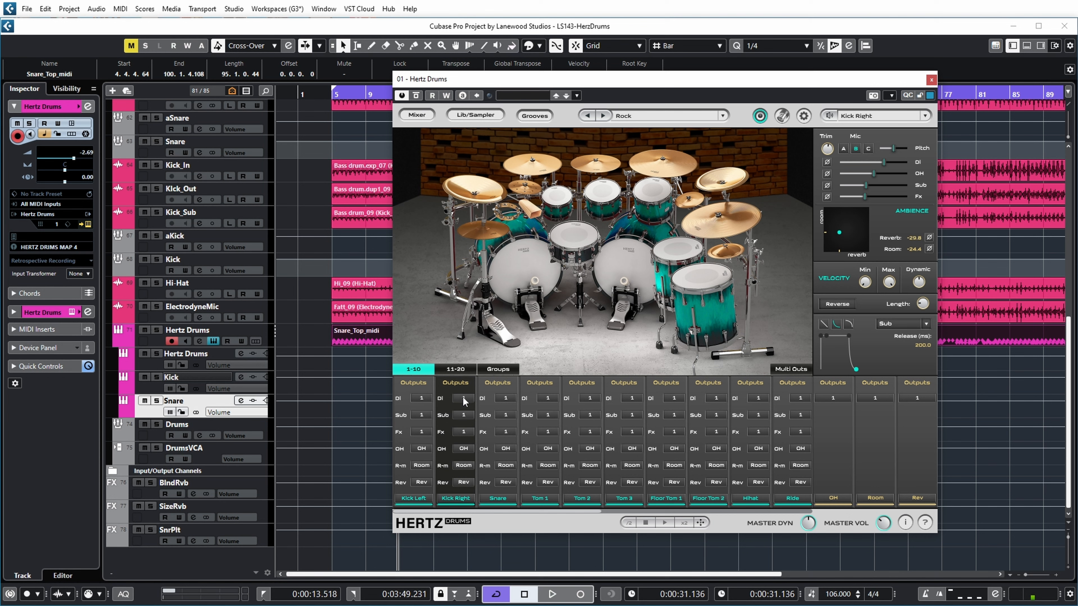
{"action": "left_click", "coordinate": [464, 399]}
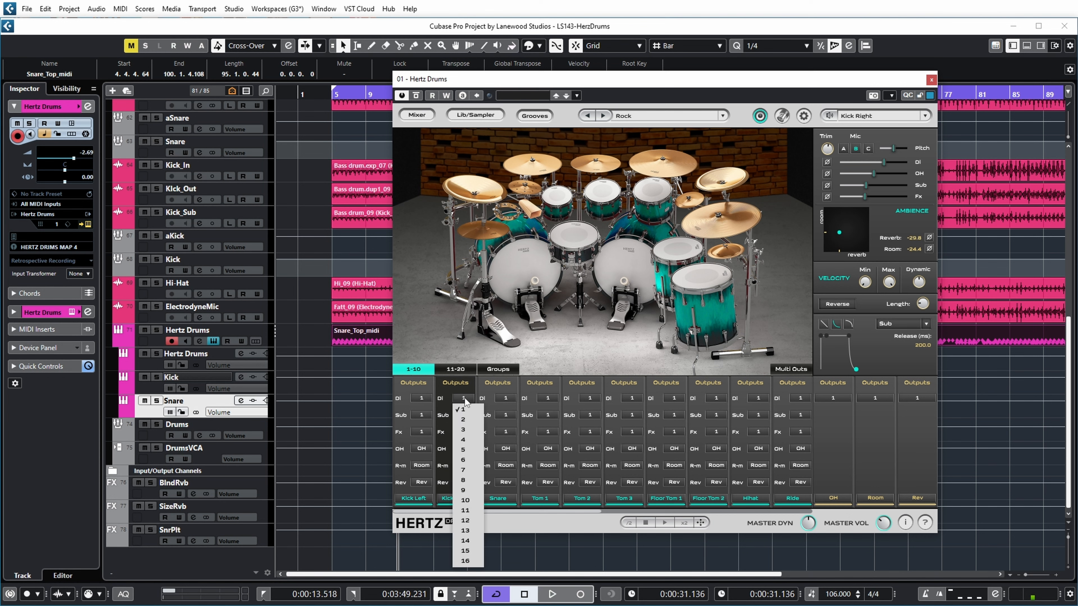
{"action": "left_click", "coordinate": [467, 421]}
{"action": "left_click", "coordinate": [464, 415]}
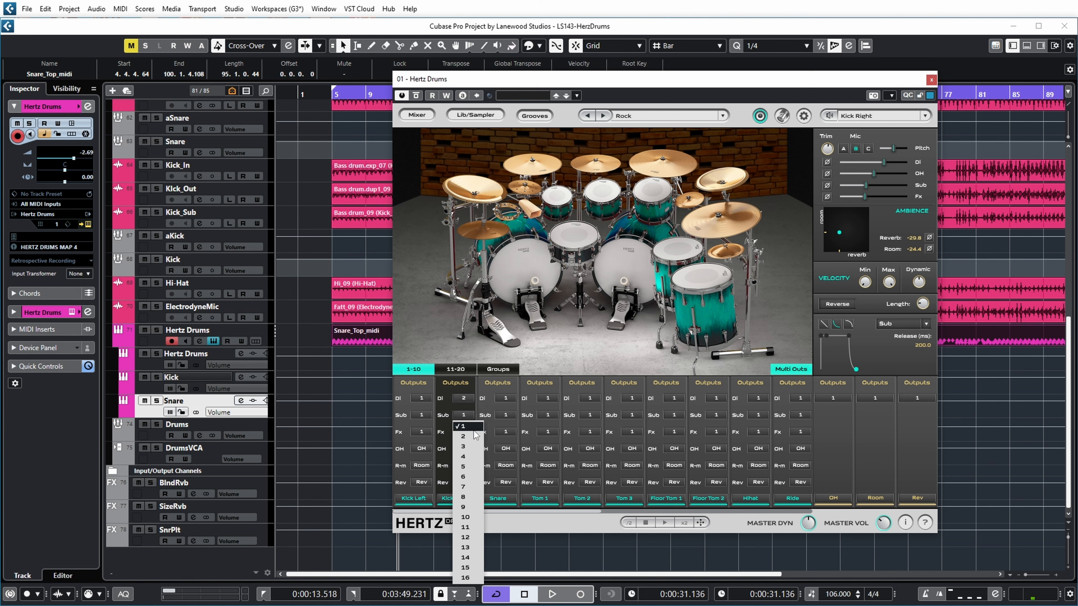
{"action": "left_click", "coordinate": [465, 436]}
{"action": "left_click", "coordinate": [464, 433]}
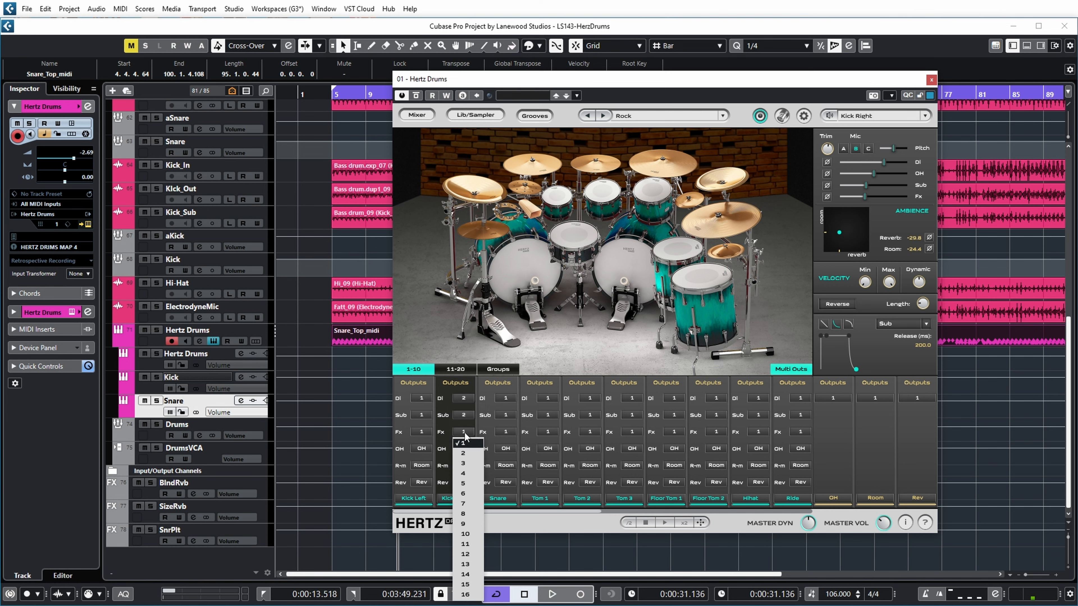
{"action": "left_click", "coordinate": [463, 452]}
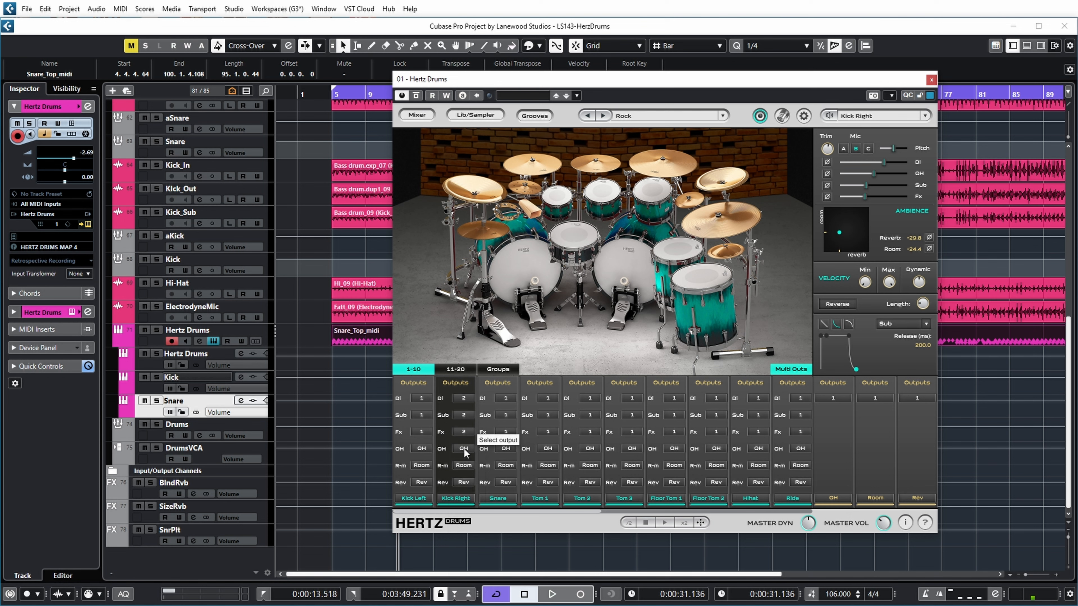
- Assign the Kick Right channel's OH, Room and Rev signals to output 2
{"action": "left_click", "coordinate": [463, 448]}
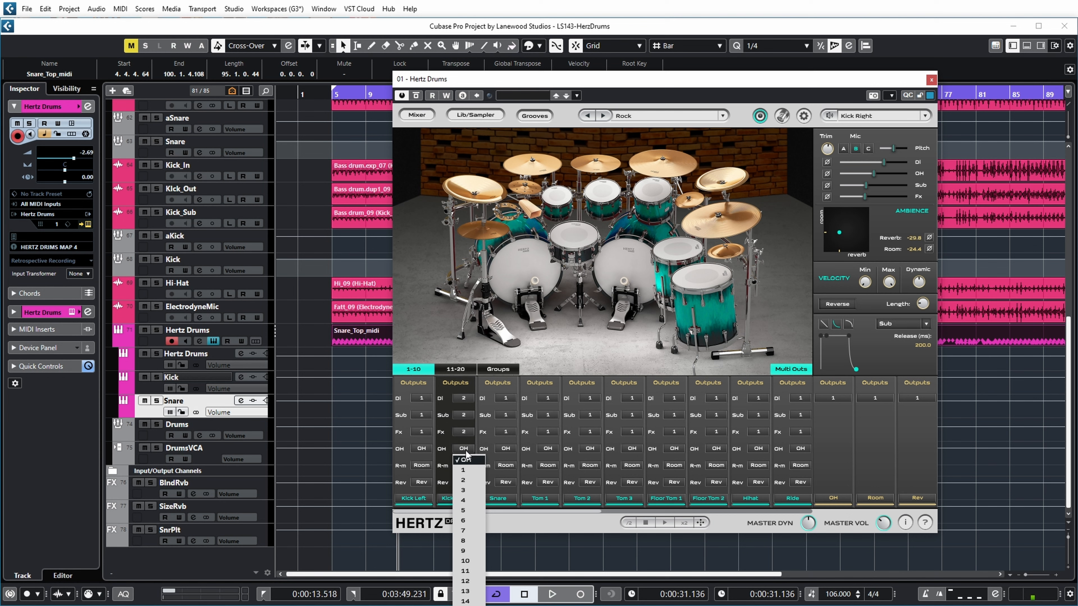
{"action": "left_click", "coordinate": [469, 481]}
{"action": "left_click", "coordinate": [464, 465]}
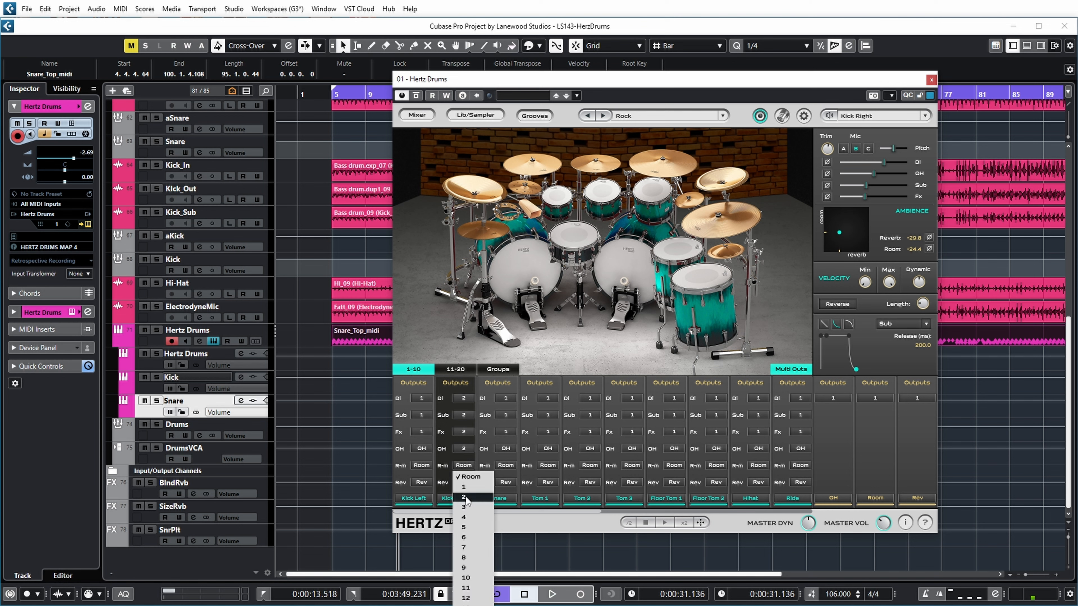
{"action": "left_click", "coordinate": [466, 499]}
{"action": "left_click", "coordinate": [463, 482]}
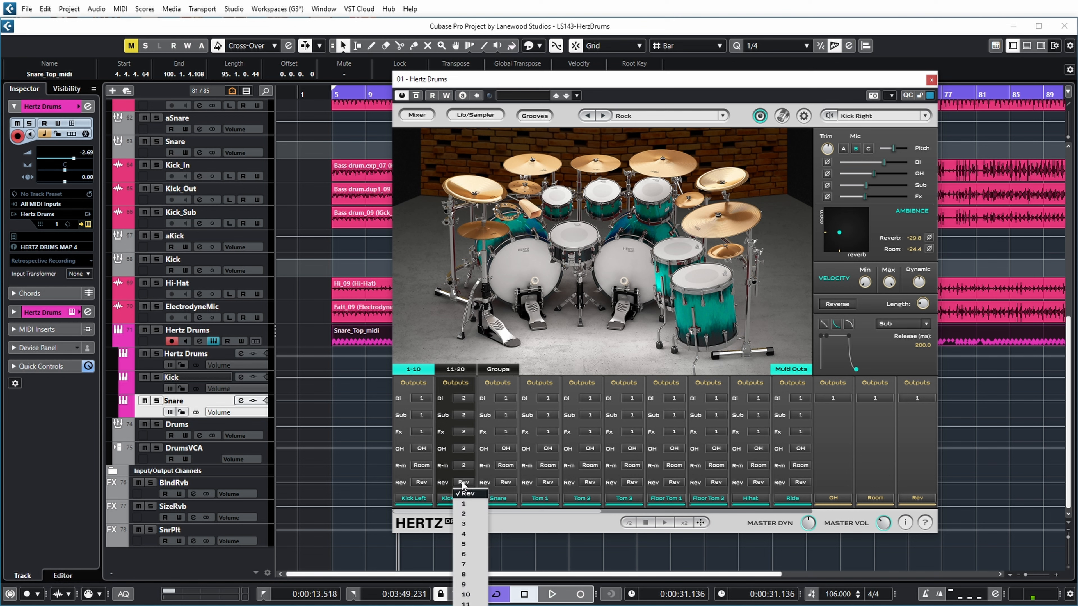
{"action": "left_click", "coordinate": [470, 514]}
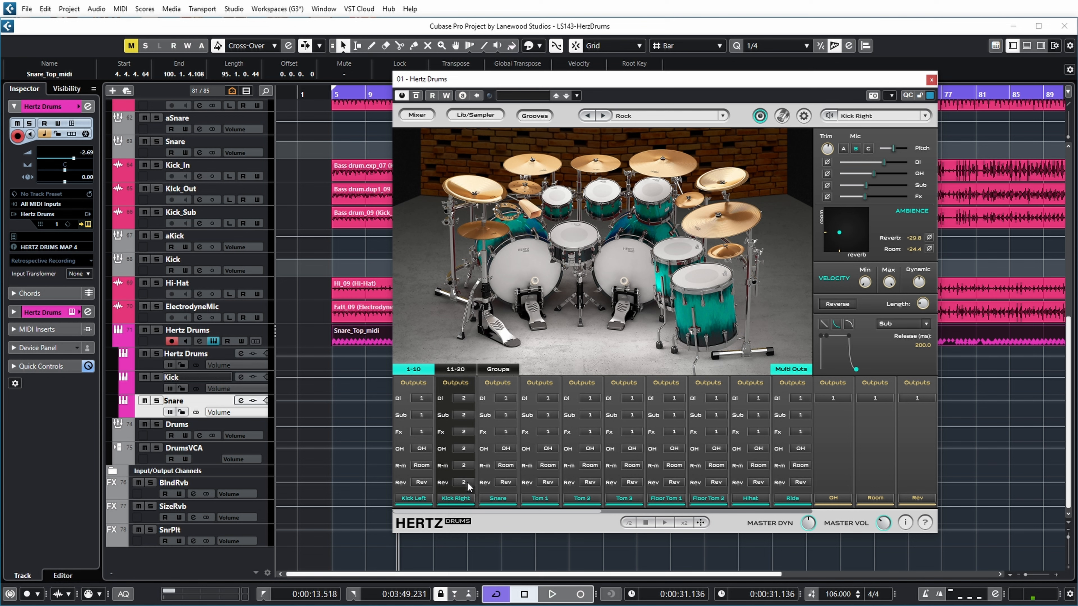
- Solo the Hertz Drums Kick output track and play the song from bar 5 to check its routing
{"action": "left_click", "coordinate": [156, 377]}
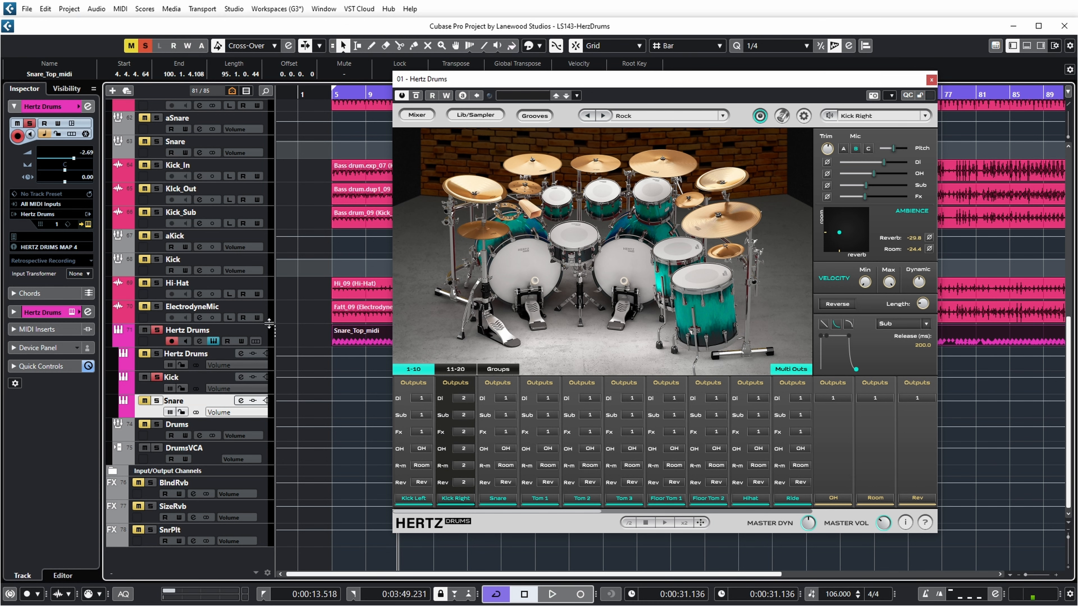
{"action": "left_click", "coordinate": [323, 96]}
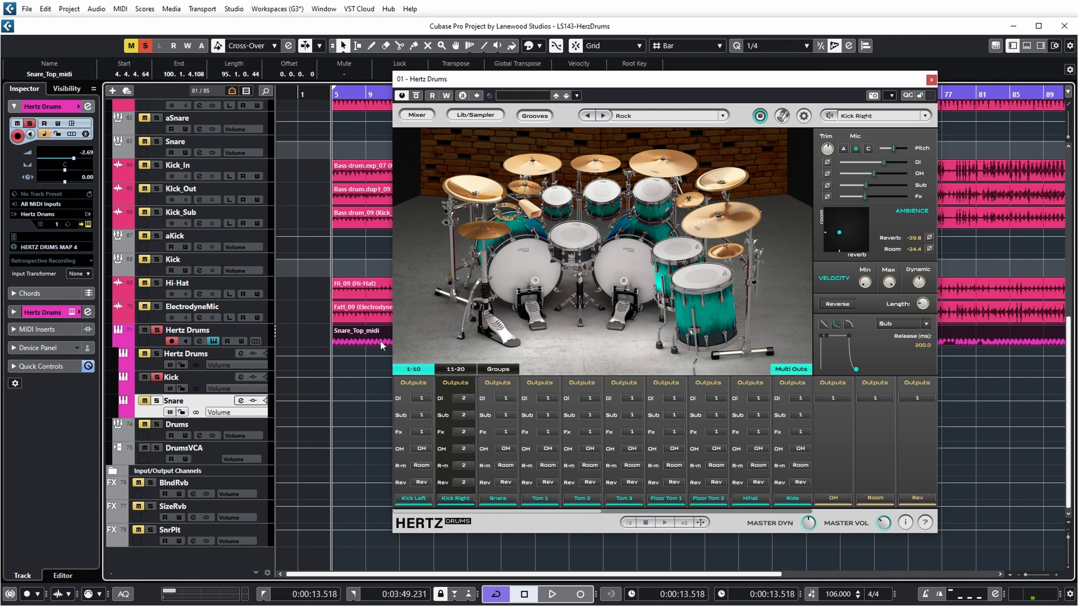
{"action": "key", "text": "space"}
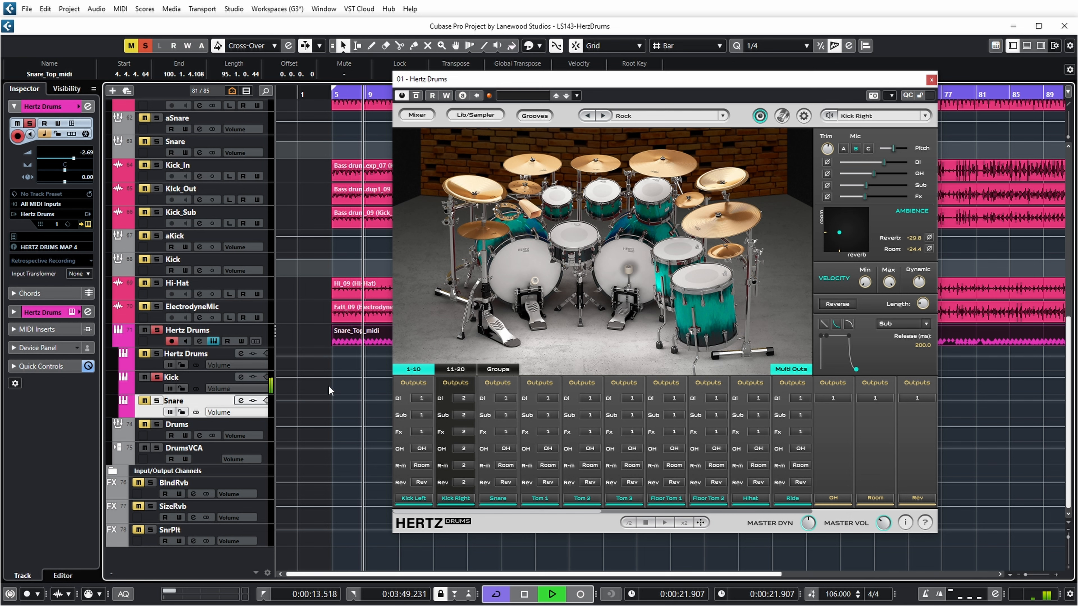
{"action": "key", "text": "space"}
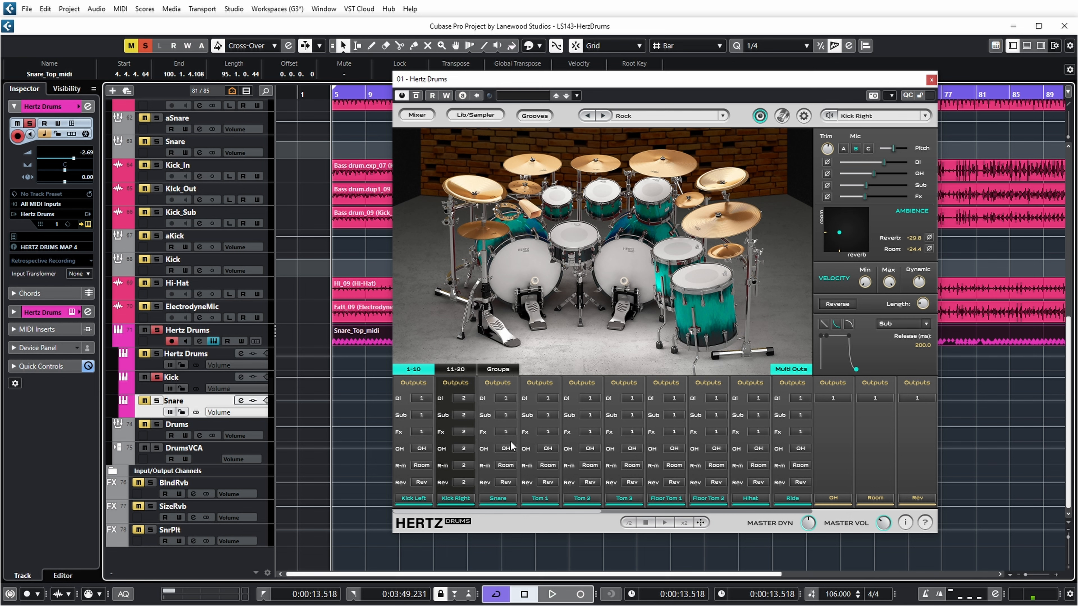
- Look up the Audio Routing shortcut in the Hertz Drums online manual and assign all of the Snare channel's outputs to 3 at once
{"action": "left_click", "coordinate": [906, 524]}
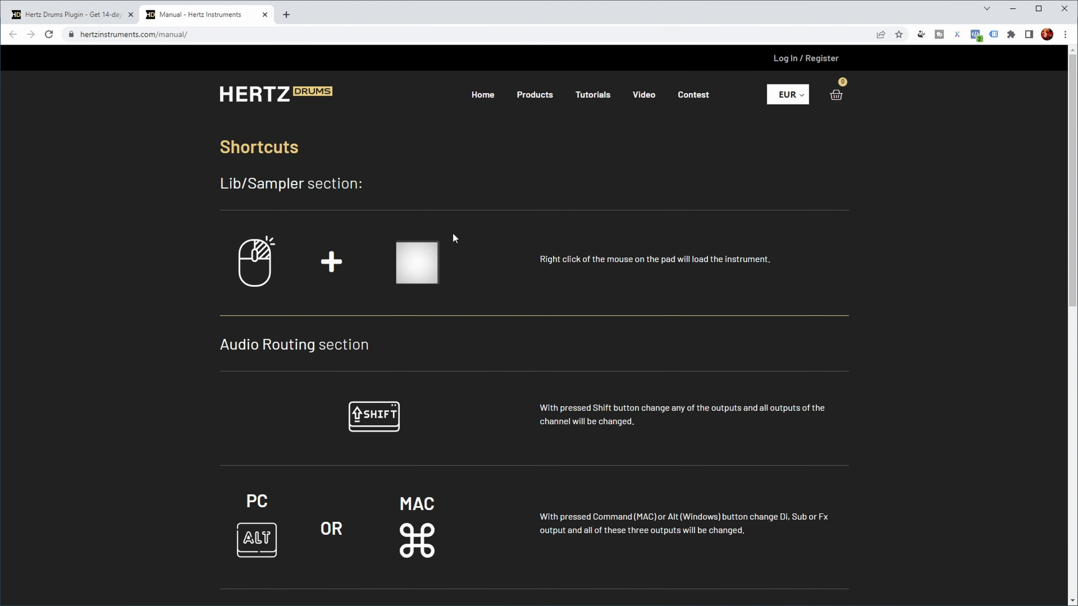
{"action": "scroll", "coordinate": [452, 236], "scroll_direction": "down", "scroll_amount": 4}
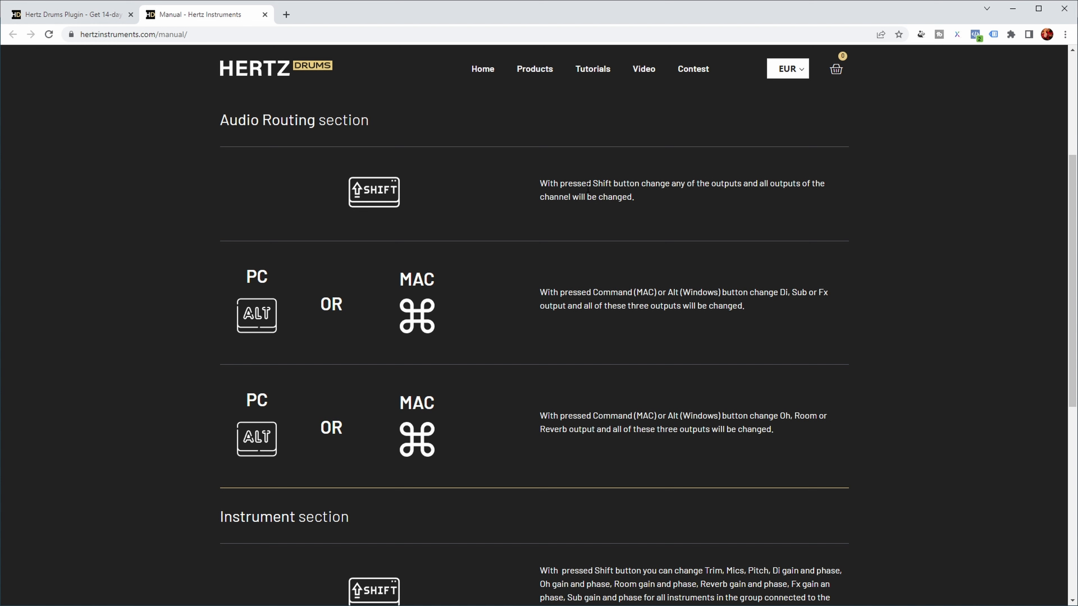
{"action": "triple_click", "coordinate": [620, 187]}
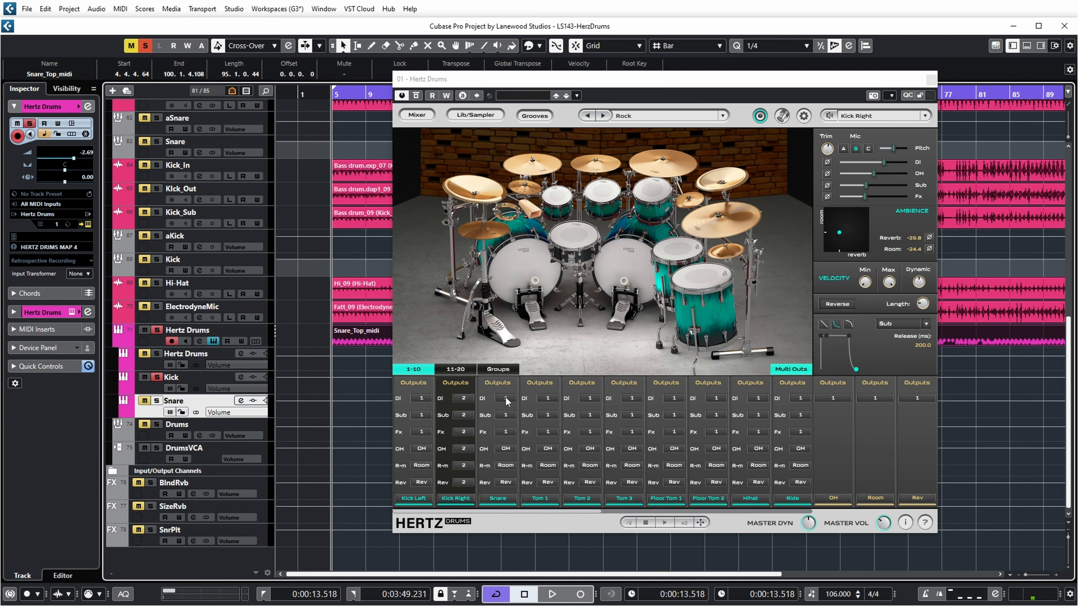
{"action": "left_click", "coordinate": [506, 398]}
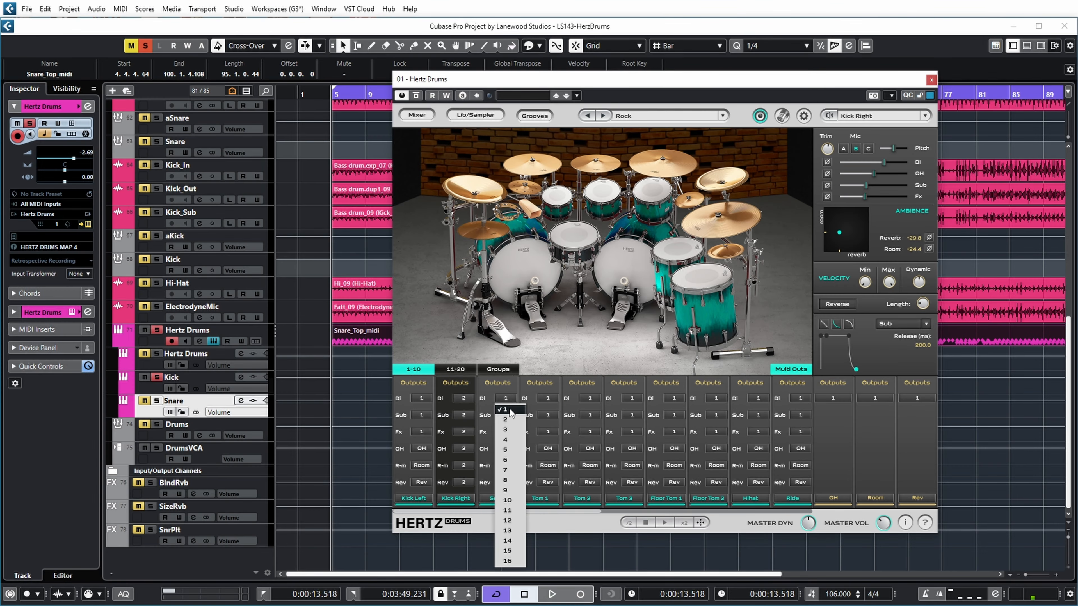
{"action": "left_click", "coordinate": [508, 430]}
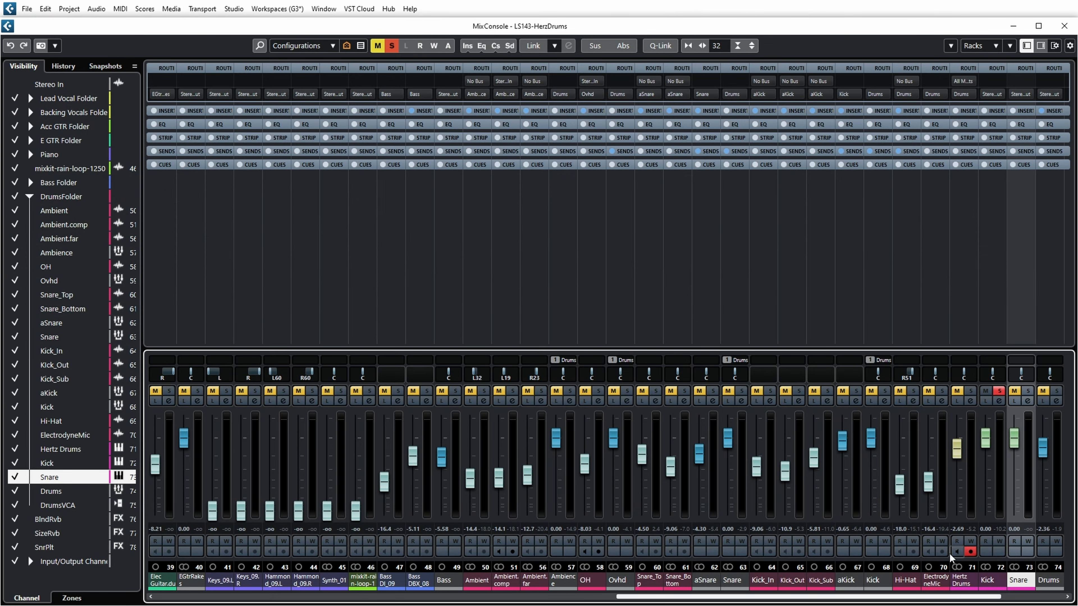
- Pull the Hertz Drums Kick and Snare output faders fully down in the MixConsole and reset the Hertz Drums fader to 0.00
{"action": "left_click_drag", "start_coordinate": [895, 598], "coordinate": [957, 598]}
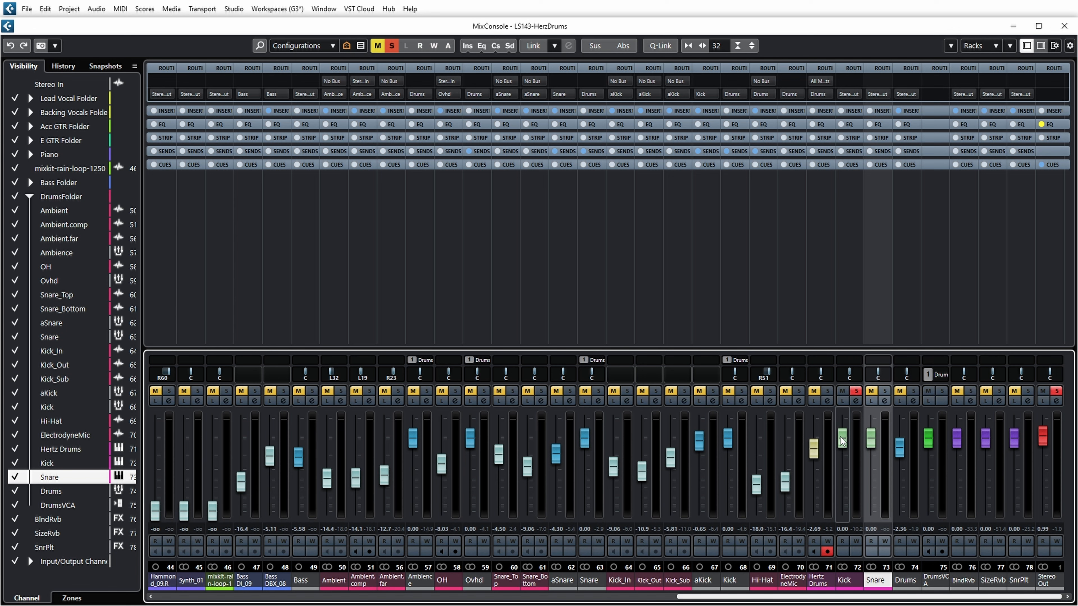
{"action": "left_click_drag", "start_coordinate": [843, 447], "coordinate": [842, 511]}
{"action": "left_click_drag", "start_coordinate": [871, 438], "coordinate": [870, 509]}
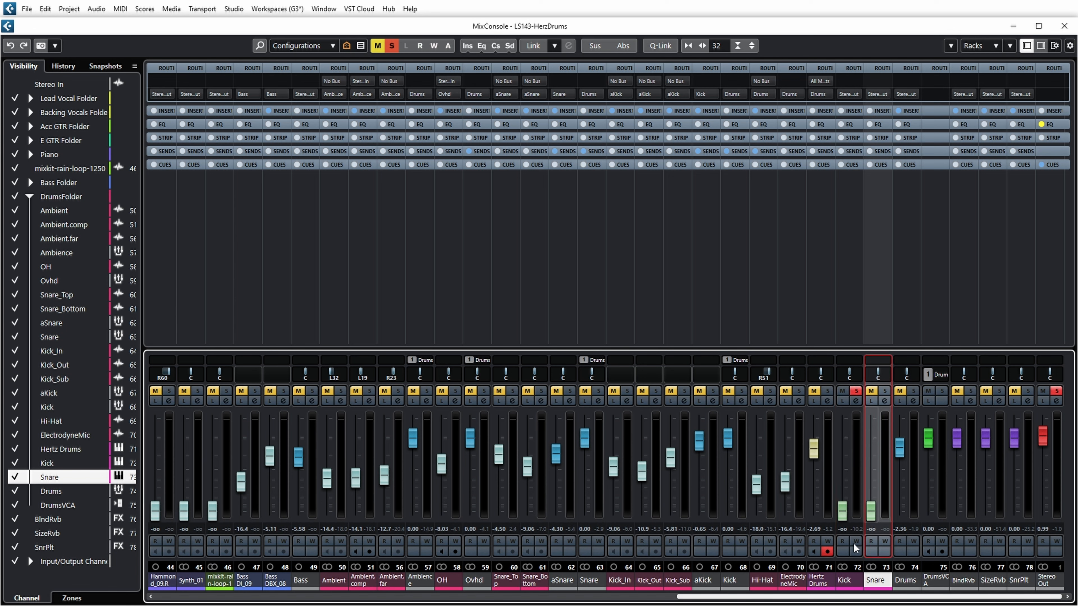
{"action": "left_click", "coordinate": [815, 448], "text": "ctrl"}
- Deactivate all solos and, against the playing mix, raise the Hertz Drums Kick output to about -3.73 and the Snare output to about -4.92
{"action": "left_click", "coordinate": [392, 45]}
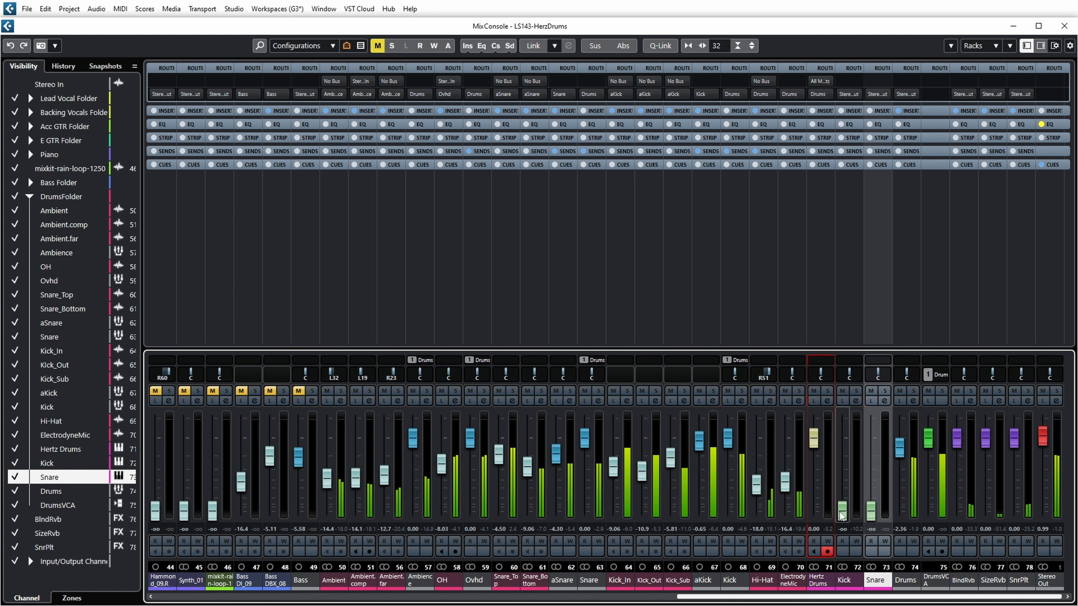
{"action": "left_click_drag", "start_coordinate": [842, 509], "coordinate": [842, 457]}
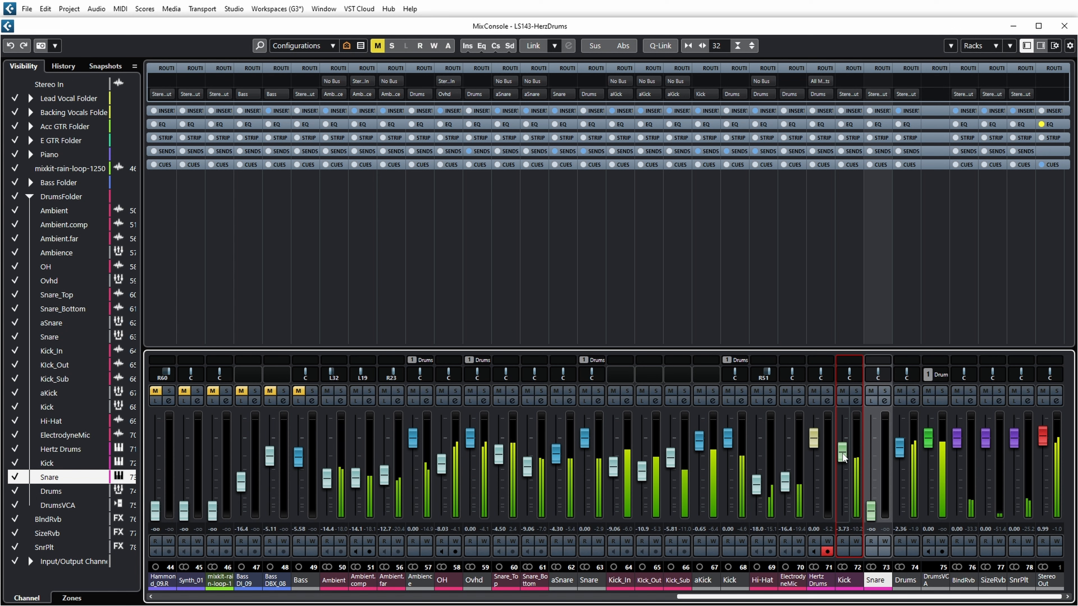
{"action": "left_click_drag", "start_coordinate": [871, 513], "coordinate": [875, 472]}
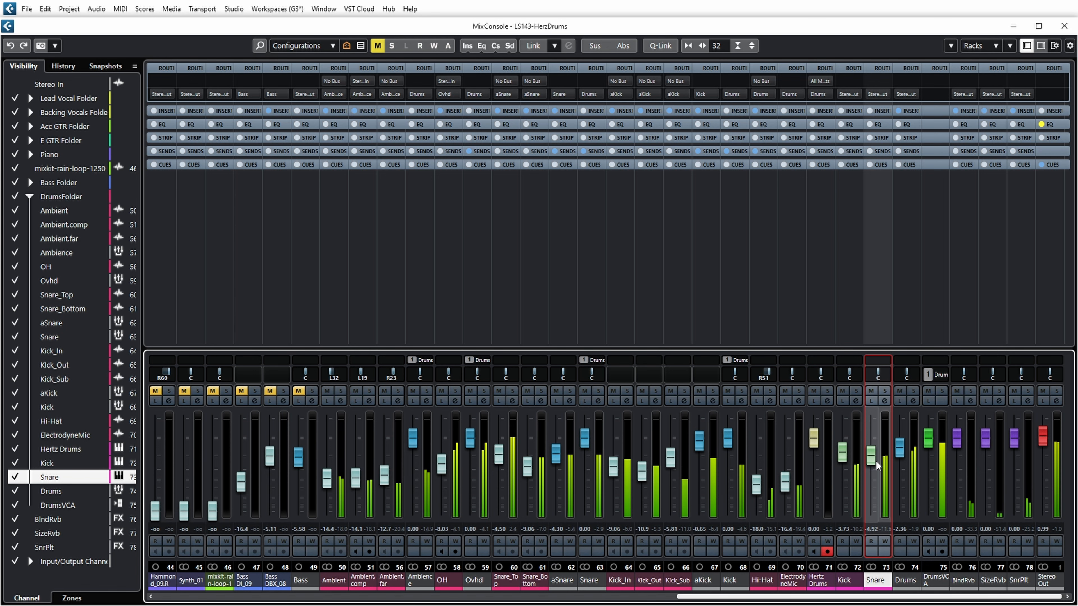
{"action": "left_click", "coordinate": [843, 454]}
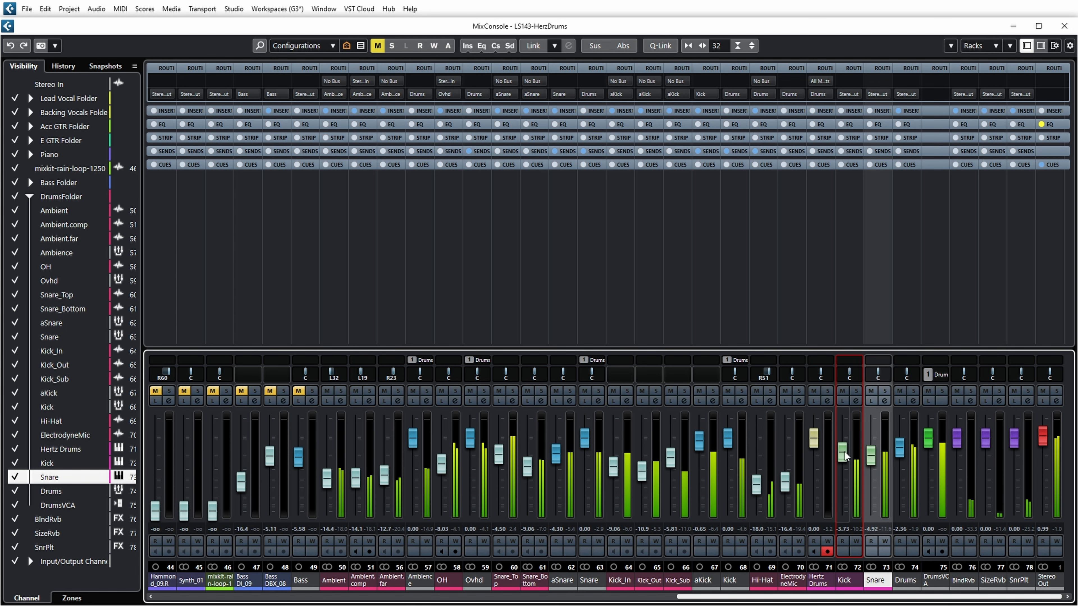
- Show the insert and send racks in the MixConsole to view the processing slots available on the Hertz Drums Snare output
{"action": "left_click", "coordinate": [879, 111]}
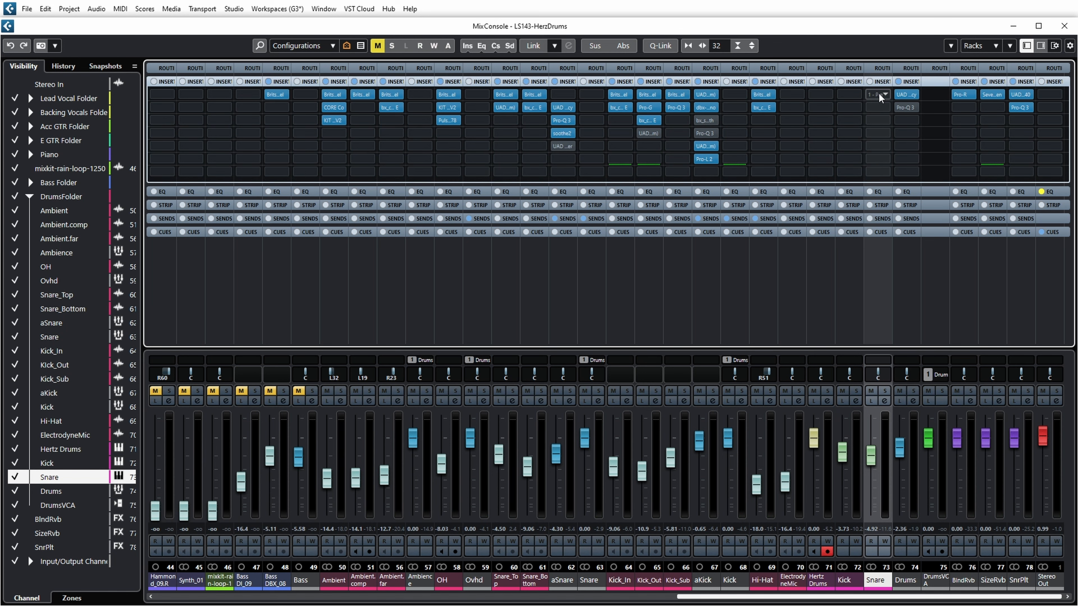
{"action": "left_click", "coordinate": [867, 218]}
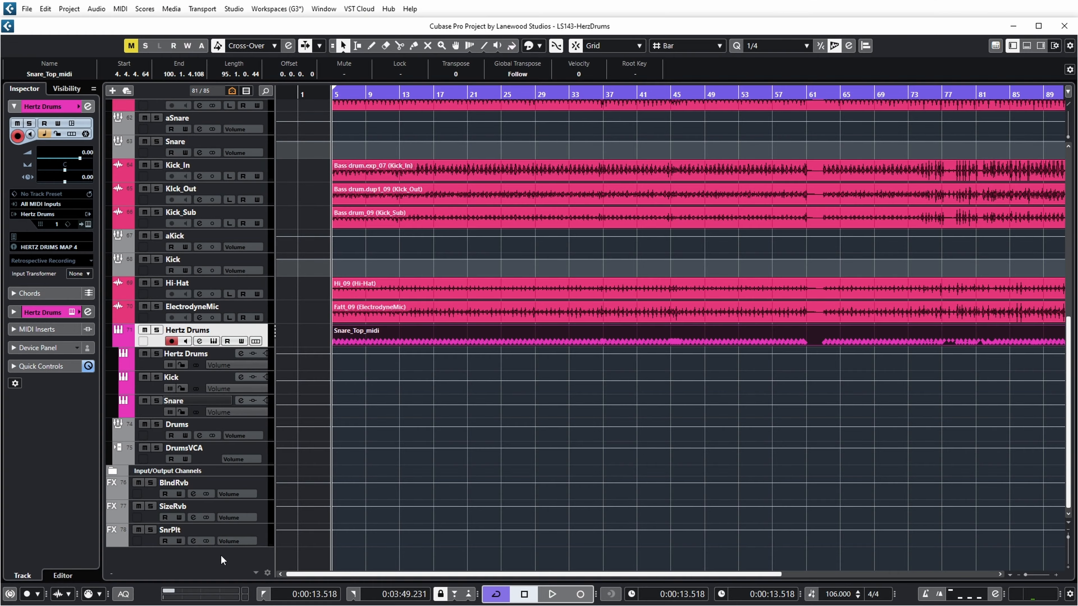
- Add one instrument track named Hertz Drums2 using the Hertz Drums instrument, with its audio output set to Stereo Out
{"action": "right_click", "coordinate": [223, 560]}
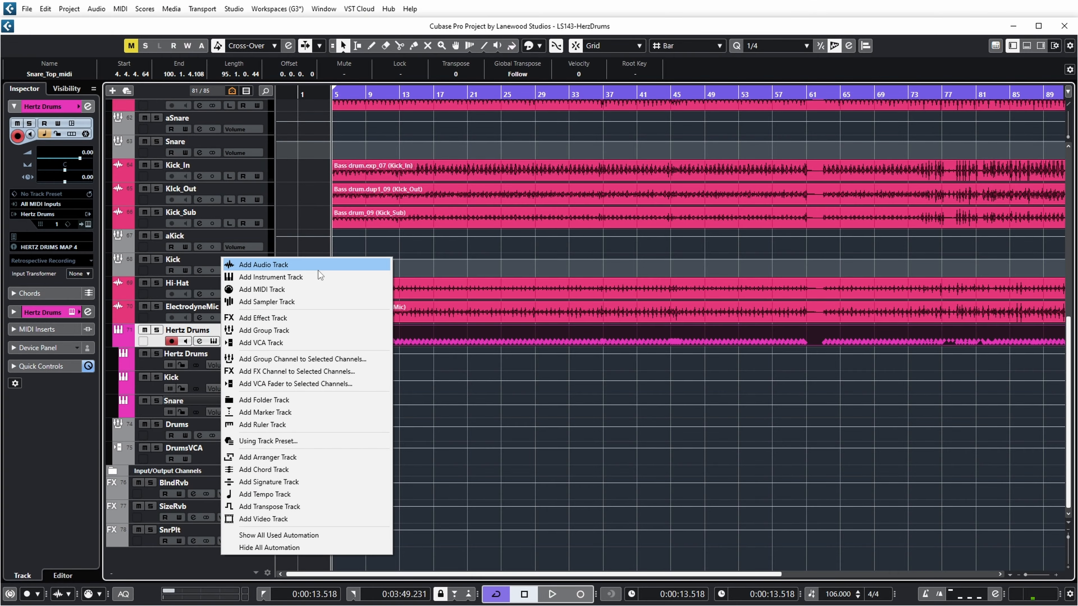
{"action": "left_click", "coordinate": [271, 277]}
{"action": "left_click", "coordinate": [572, 357]}
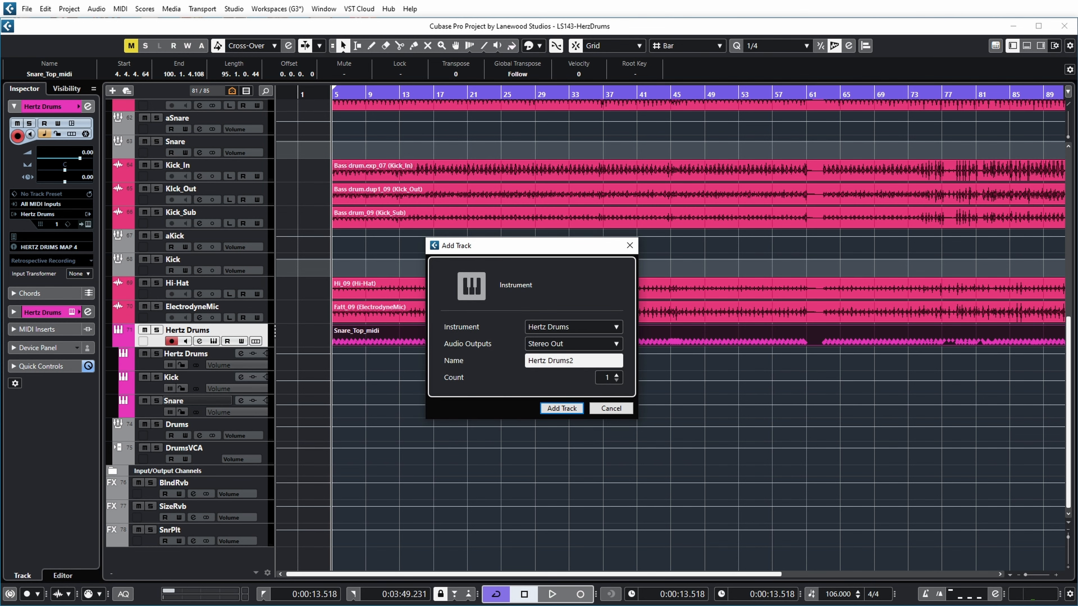
{"action": "left_click", "coordinate": [577, 410]}
- Audition a 4x4 Rock groove beat at tempo 102 and place it on the Hertz Drums2 track at bar 5
{"action": "left_click", "coordinate": [496, 133]}
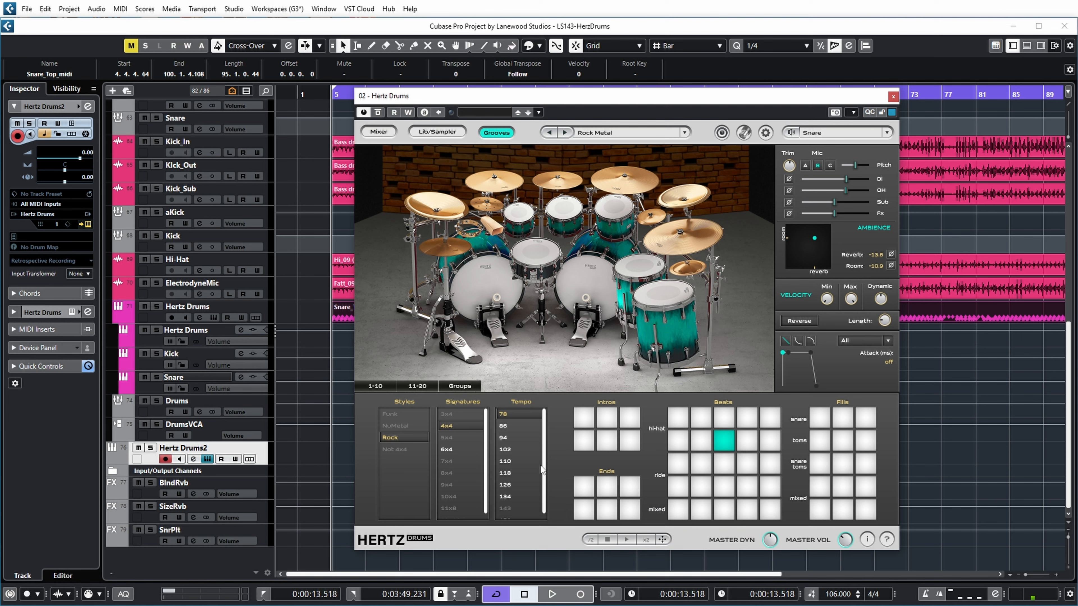
{"action": "left_click", "coordinate": [509, 451]}
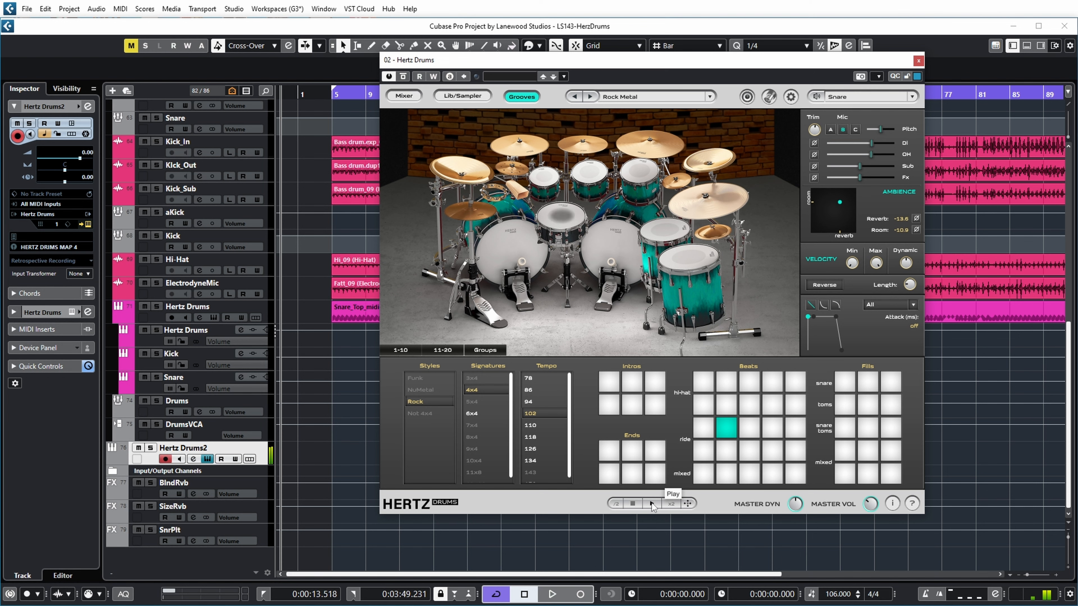
{"action": "key", "text": "space"}
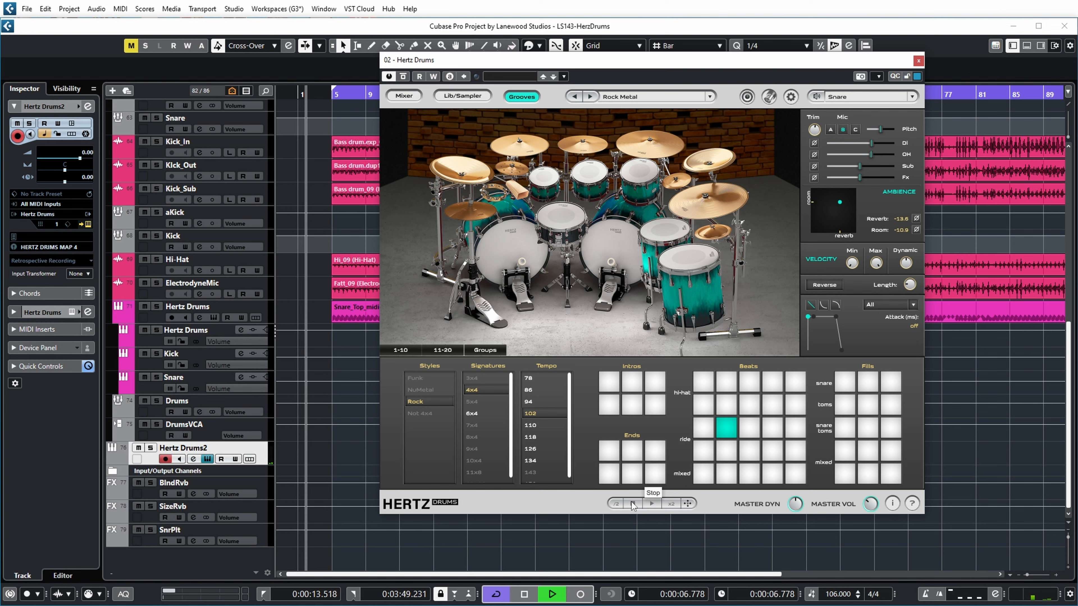
{"action": "left_click", "coordinate": [633, 504]}
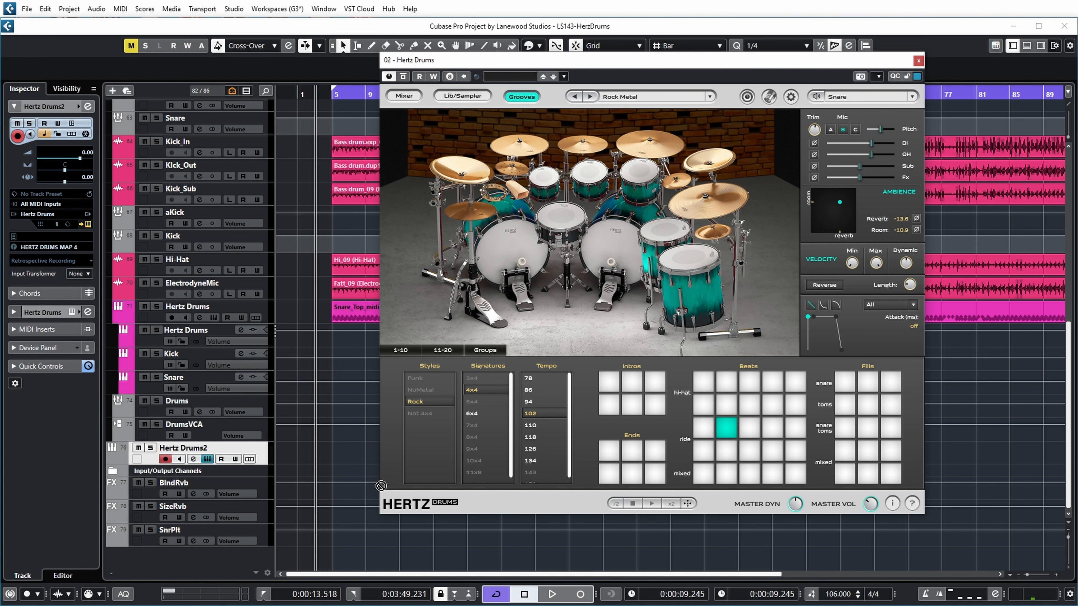
{"action": "left_click_drag", "start_coordinate": [380, 485], "coordinate": [335, 454]}
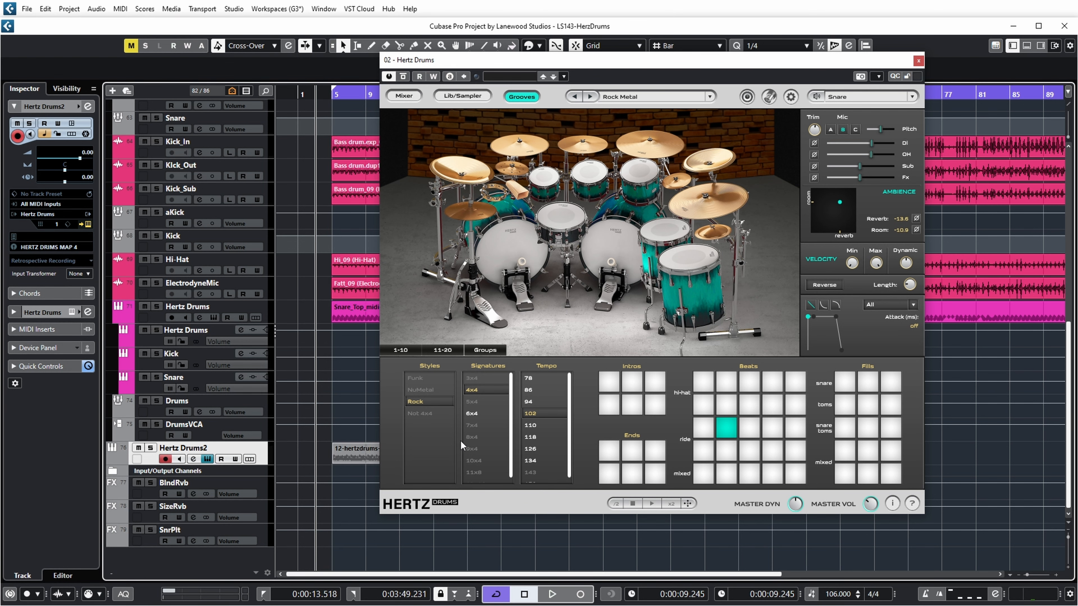
{"action": "key", "text": "Escape"}
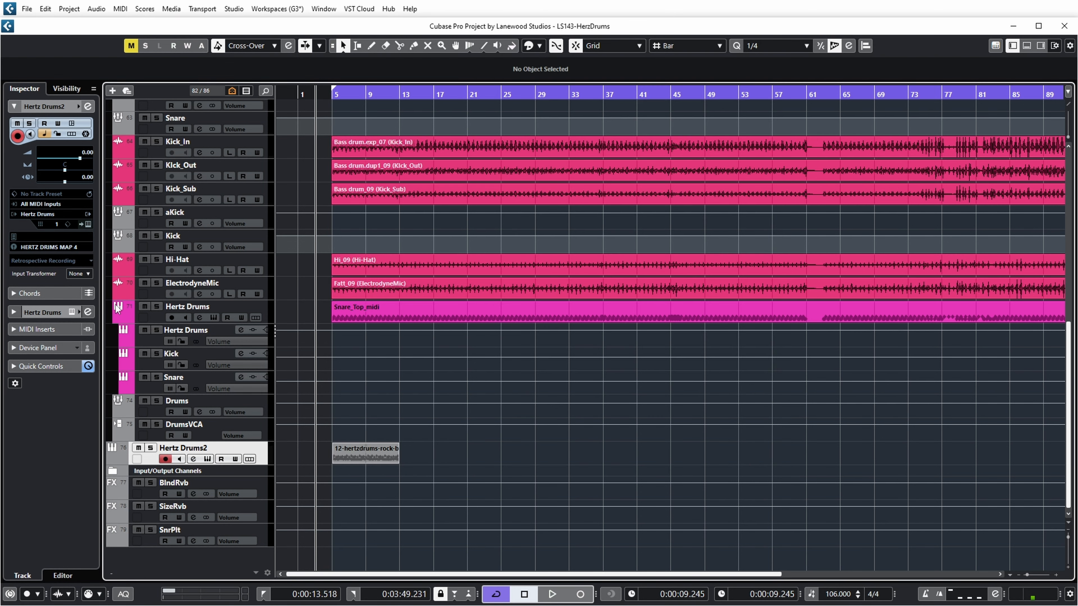
- Add extra Kick Right (C1) notes just after the downbeats of bars 5 to 8 in the groove part and play the project
{"action": "double_click", "coordinate": [357, 448]}
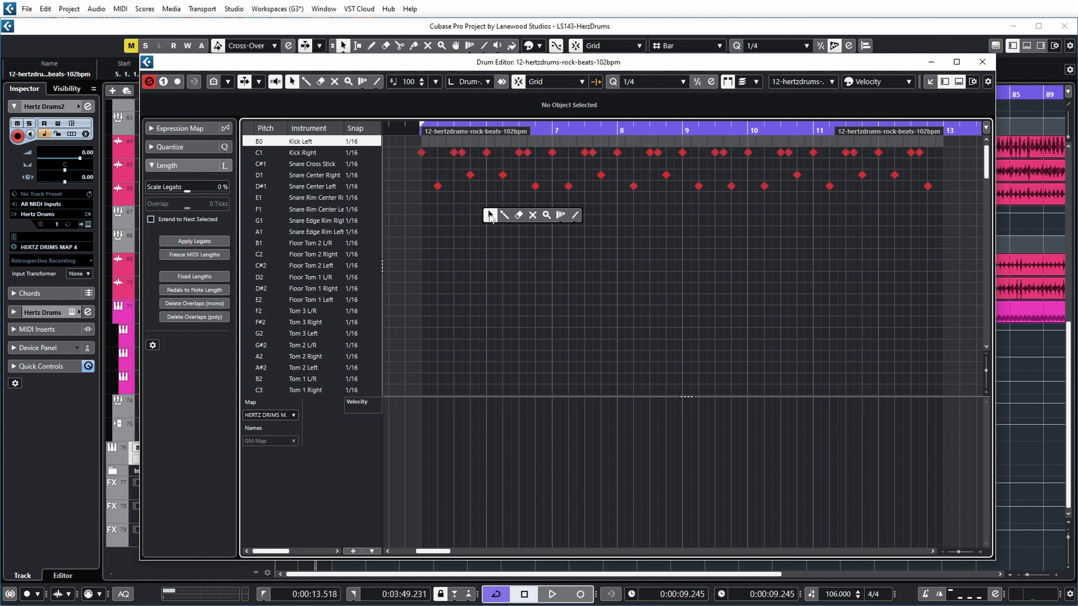
{"action": "left_click", "coordinate": [429, 153]}
{"action": "left_click", "coordinate": [495, 152]}
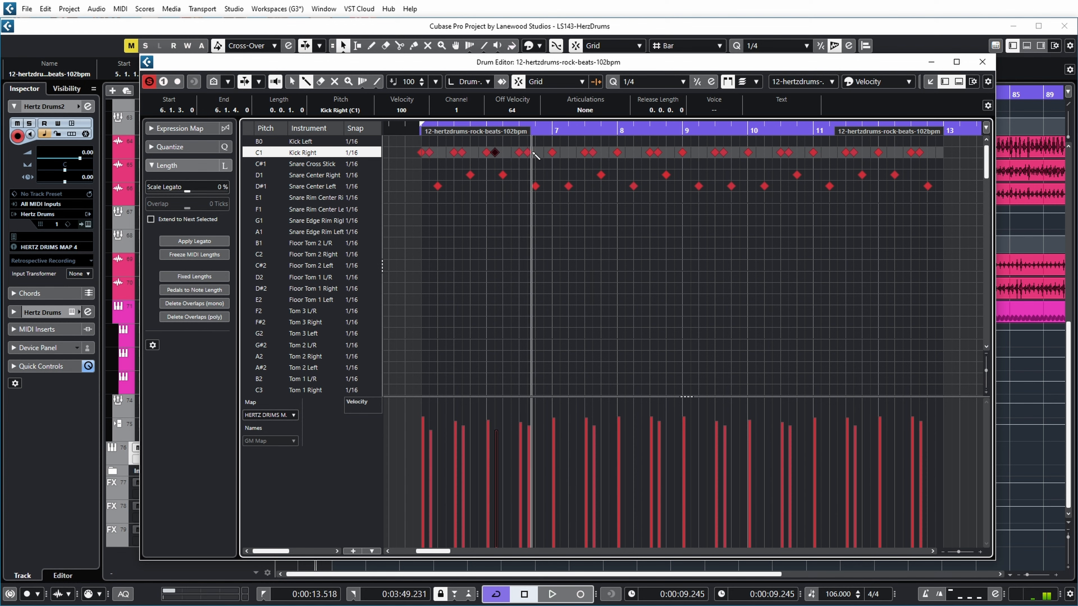
{"action": "left_click", "coordinate": [560, 152]}
{"action": "left_click", "coordinate": [625, 152]}
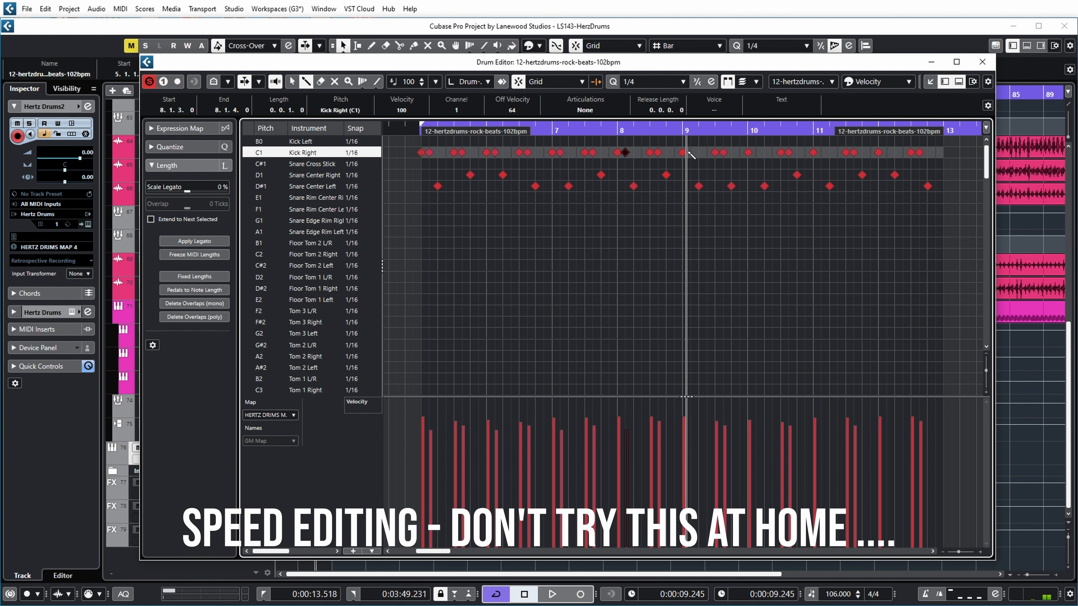
{"action": "left_click", "coordinate": [983, 62]}
{"action": "key", "text": "space"}
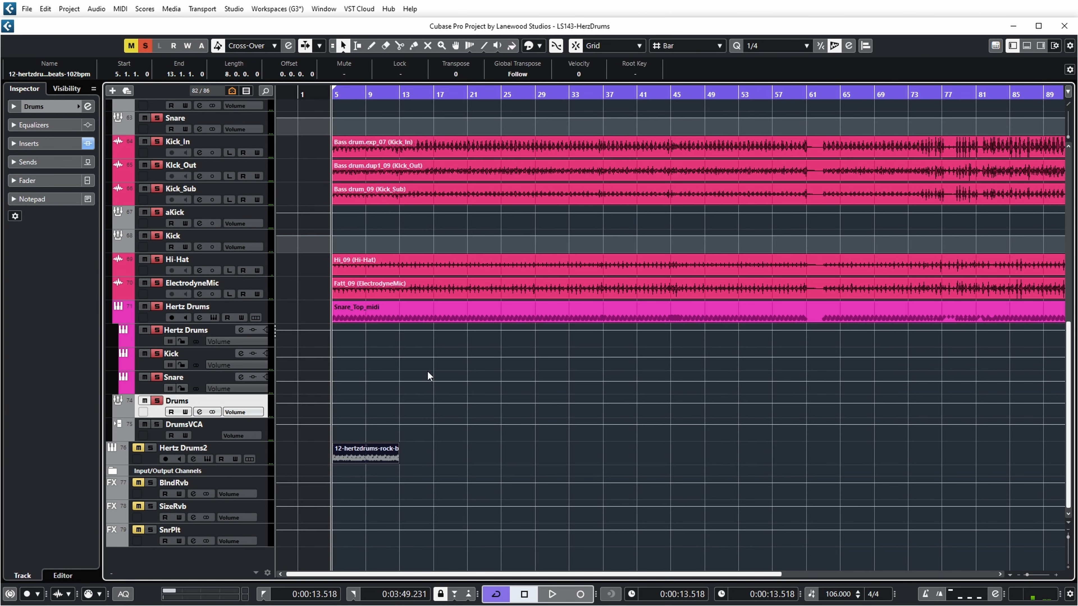